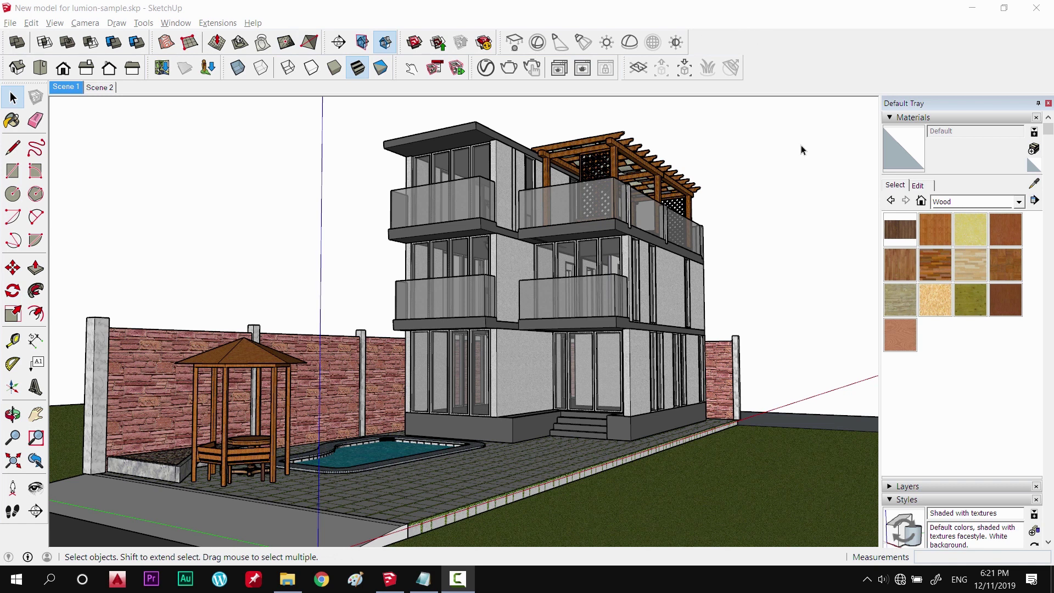
Close the Dynamic Components, face Styles and Views toolbars
middle_click_drag(802, 150, 581, 279)
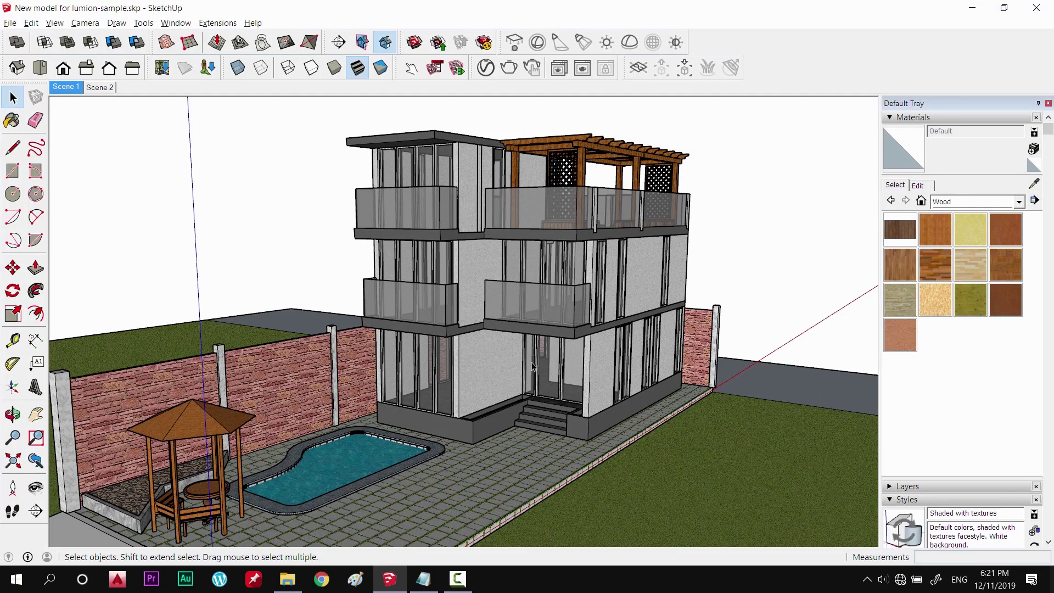
scroll(546, 344, "down", 2)
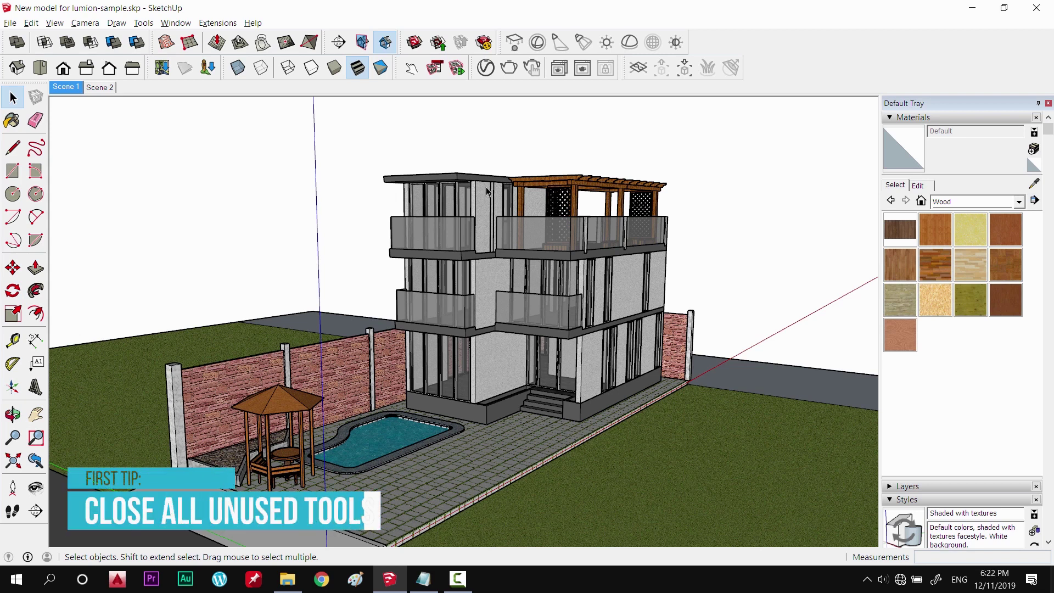
left_click_drag(405, 70, 405, 114)
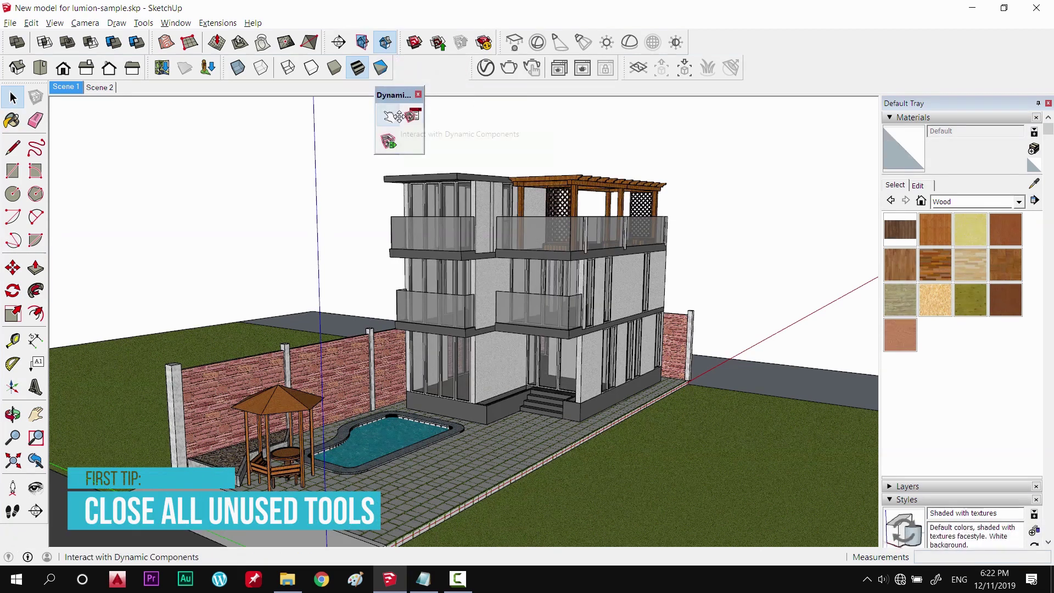
left_click(418, 94)
left_click_drag(227, 68, 236, 181)
left_click(323, 160)
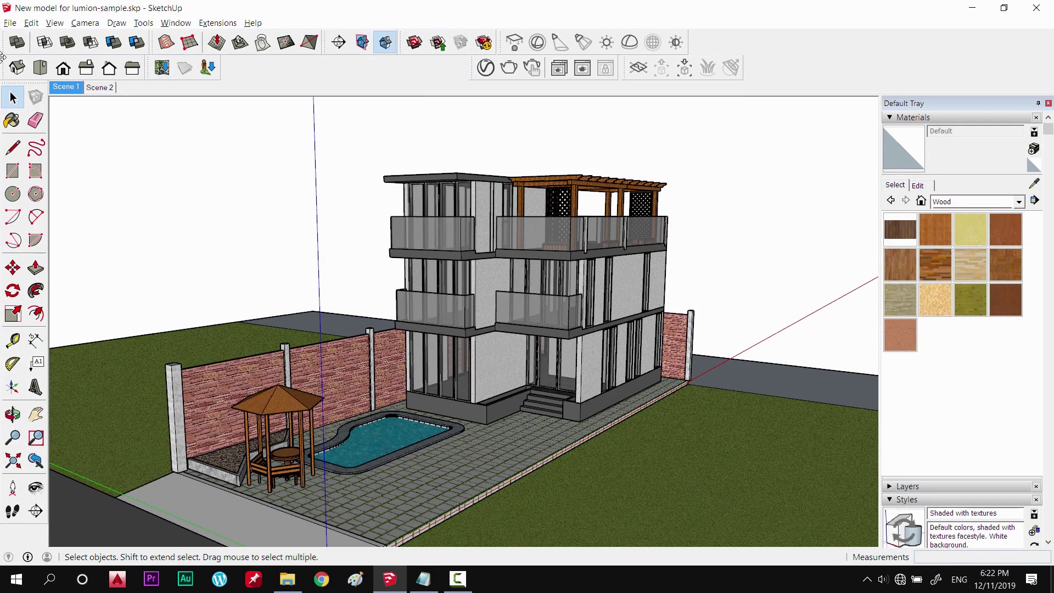
left_click_drag(6, 68, 208, 168)
left_click(258, 168)
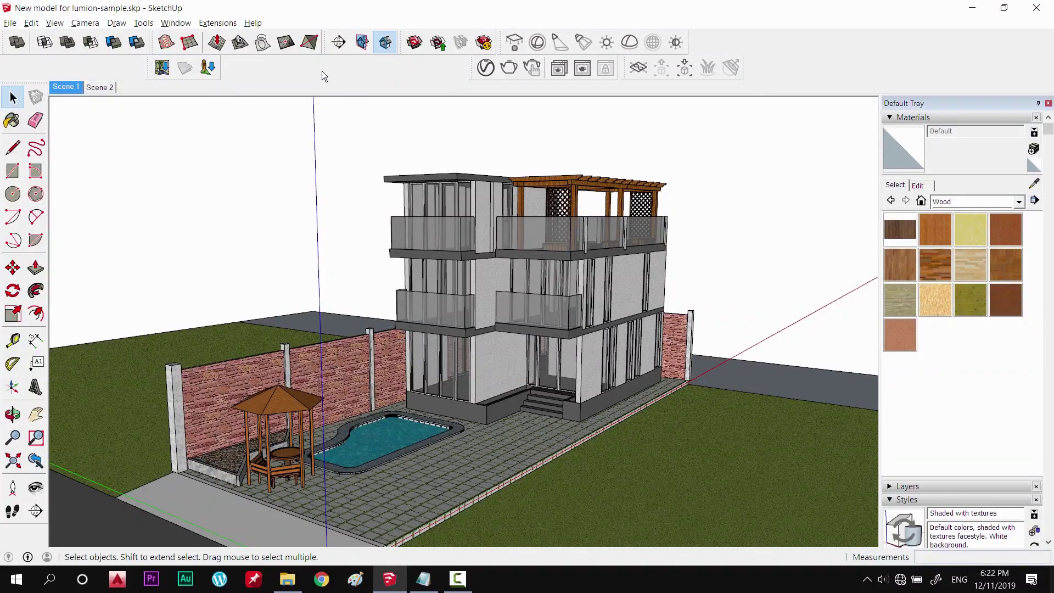
Close the Location and Solid Tools toolbars and another unused toolbar group
left_click_drag(148, 64, 186, 140)
left_click(225, 141)
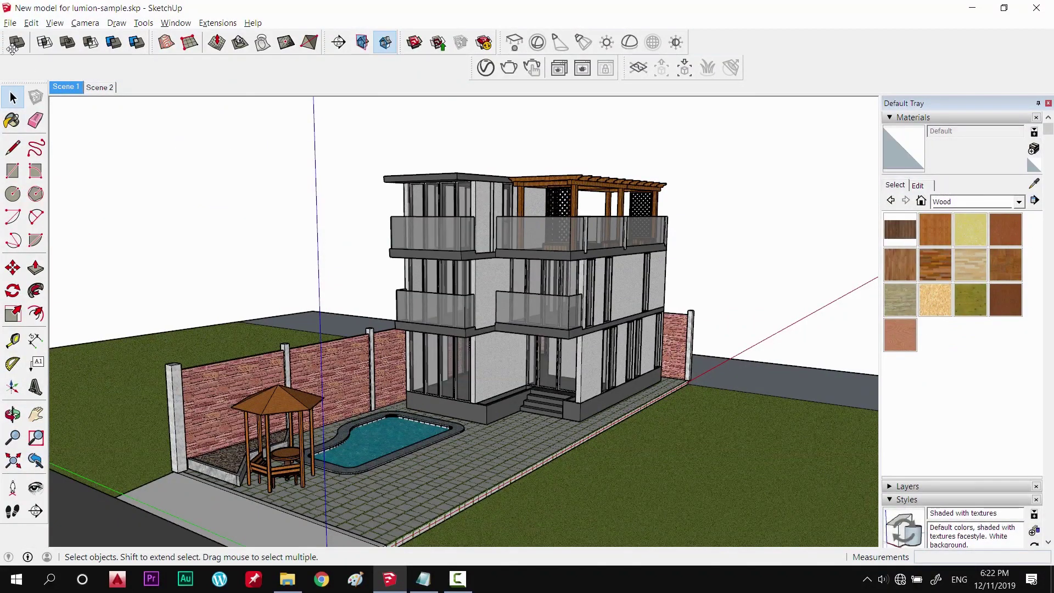
left_click_drag(6, 42, 230, 140)
left_click(285, 139)
left_click_drag(154, 43, 93, 141)
left_click(245, 143)
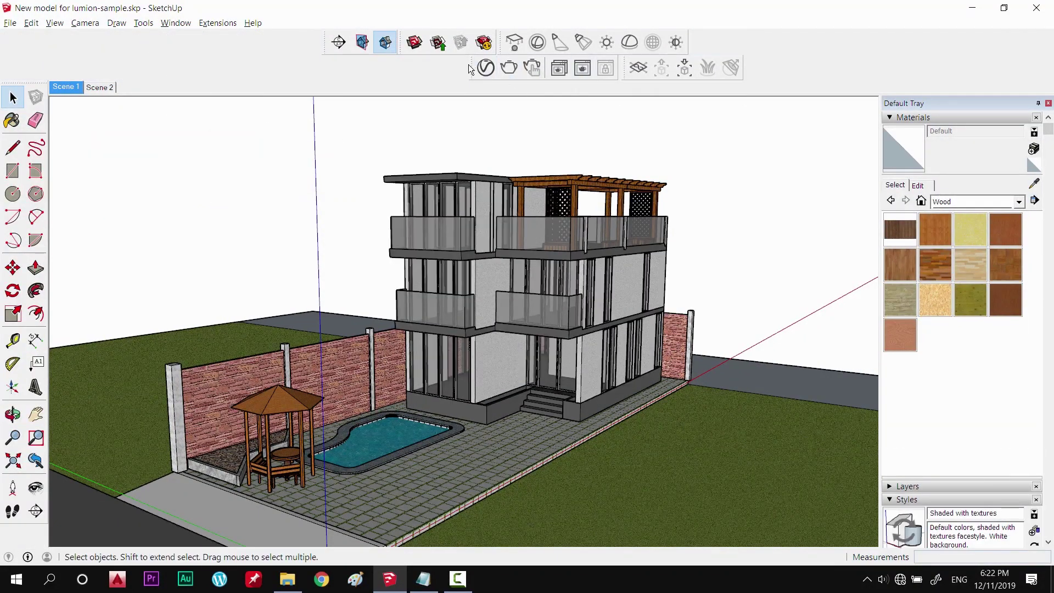
Close the remaining unused toolbars: Section, V-Ray lights, Lumion and one more
left_click_drag(476, 100, 478, 105)
left_click(549, 98)
left_click_drag(414, 68, 477, 102)
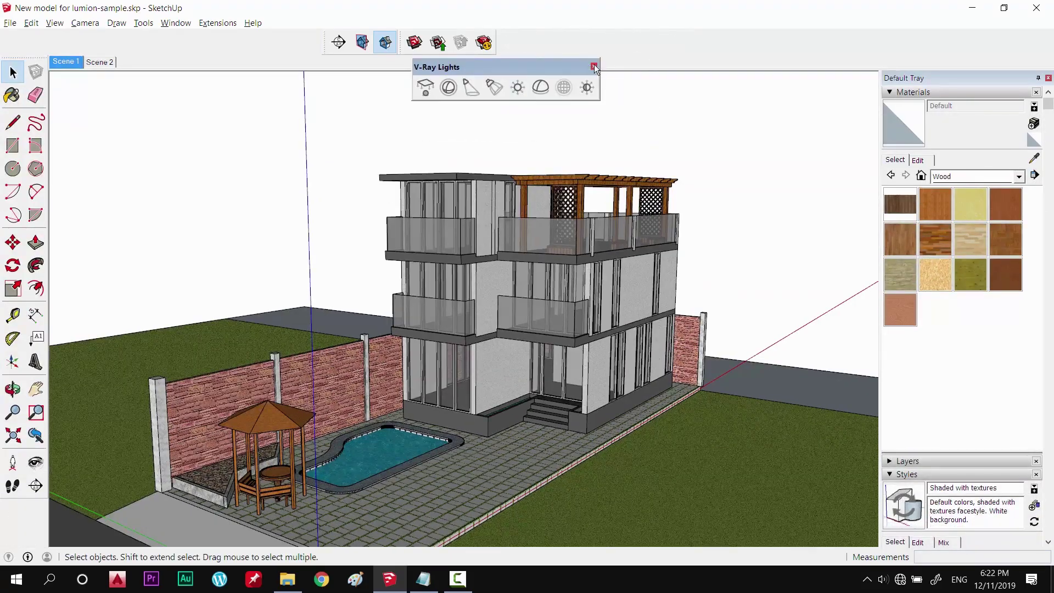
left_click_drag(327, 42, 329, 94)
left_click(359, 89)
left_click_drag(403, 43, 483, 90)
left_click(505, 94)
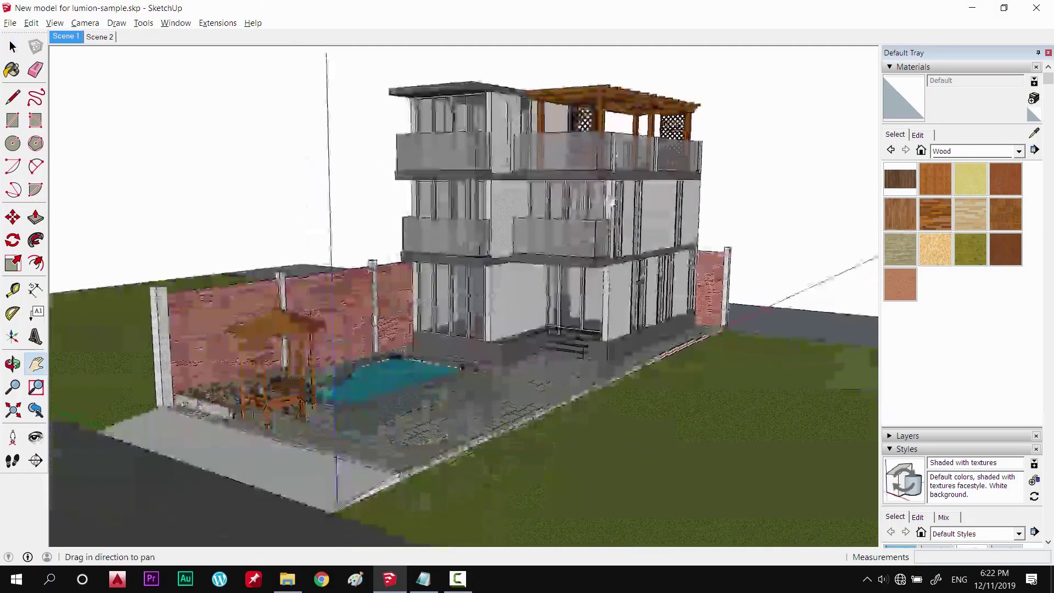
Uncheck View > Edge Style > Profiles so the house draws with thin outlines
key("space")
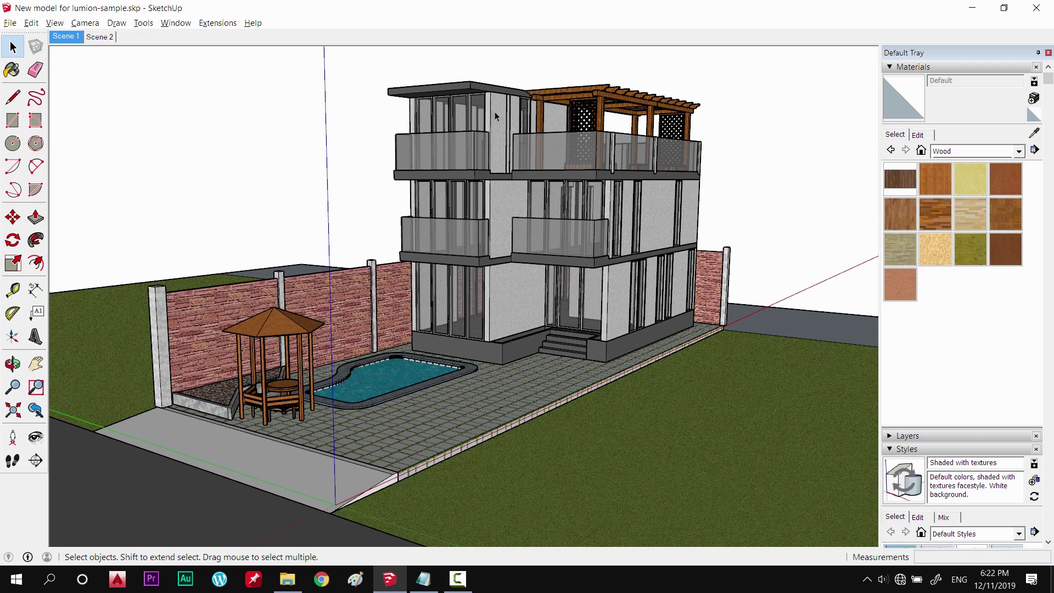
left_click(55, 23)
mouse_move(81, 167)
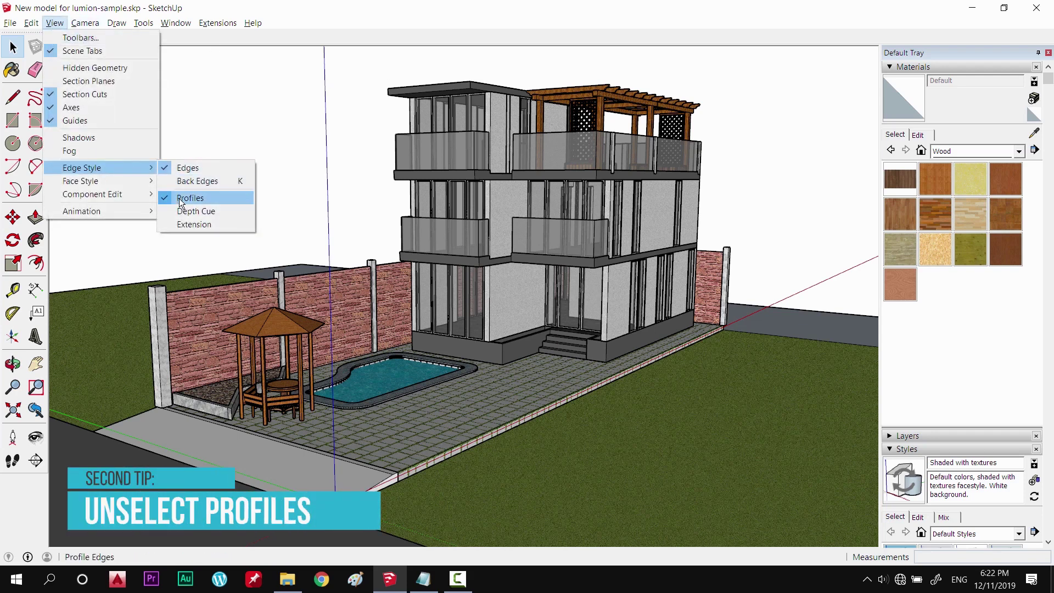
left_click(179, 199)
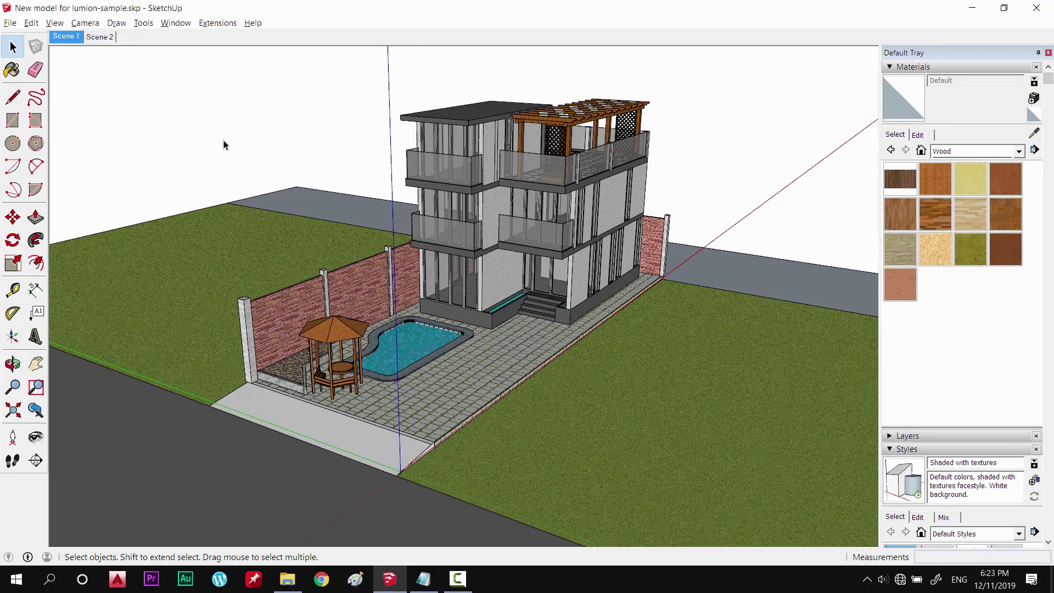
Collapse the Styles panel and expand the Shadows panel in the Default Tray
mouse_move(280, 186)
middle_mouse_down("shift")
mouse_move(447, 201)
mouse_move(455, 307)
middle_mouse_up("shift")
scroll(954, 327, "down", 3)
left_click(905, 251)
left_click(911, 502)
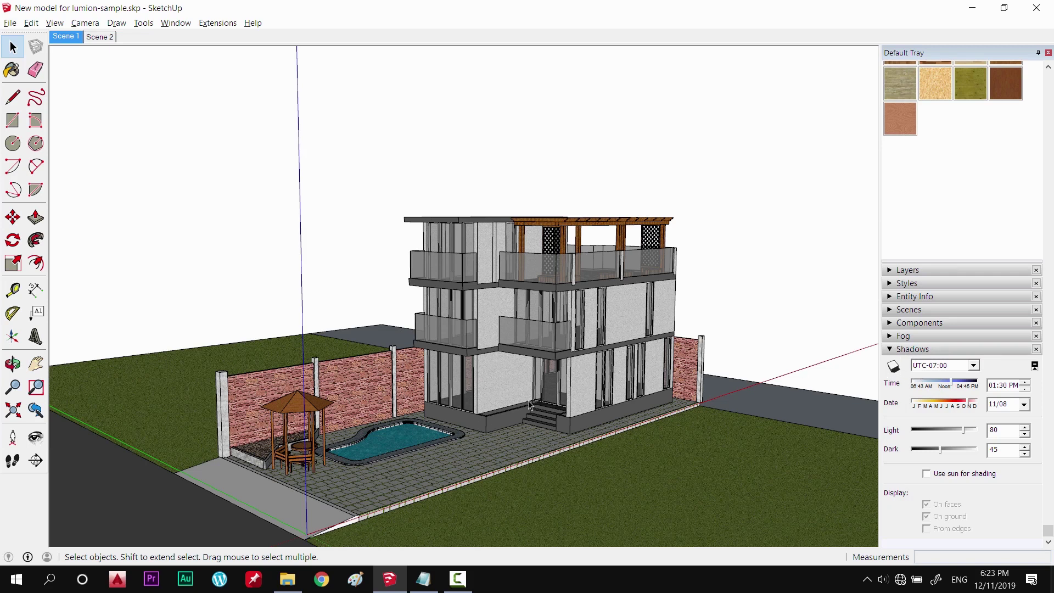
Toggle sun shadows on and off, leaving them off via View > Shadows
left_click(893, 367)
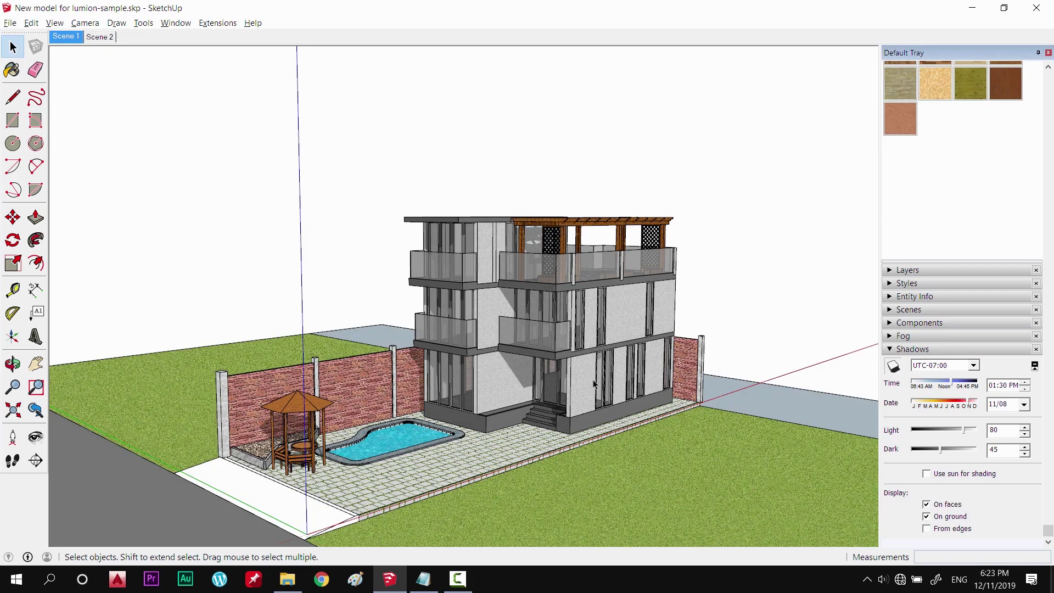
left_click(893, 367)
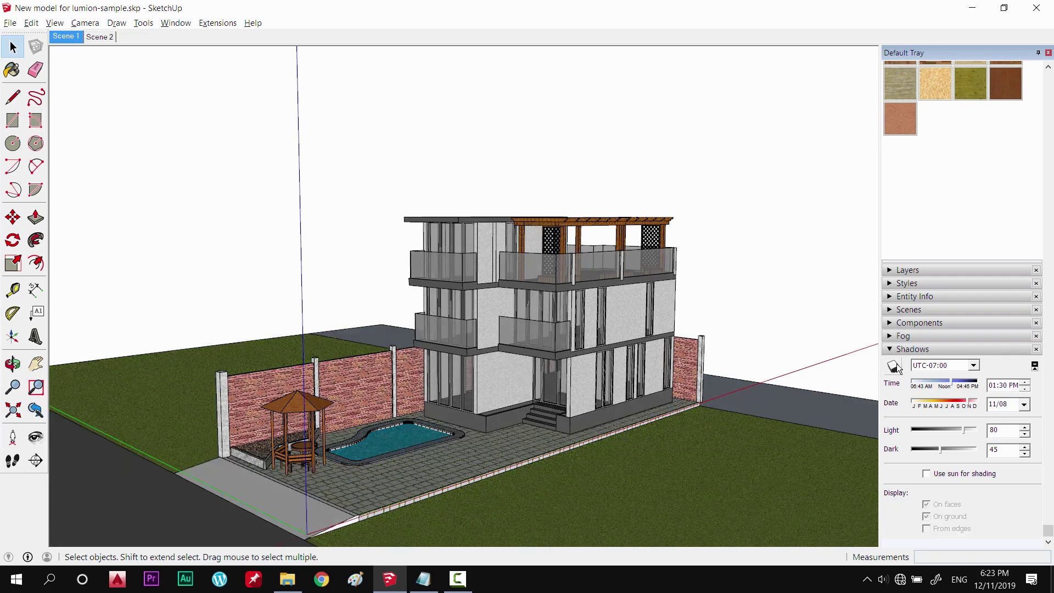
left_click(54, 23)
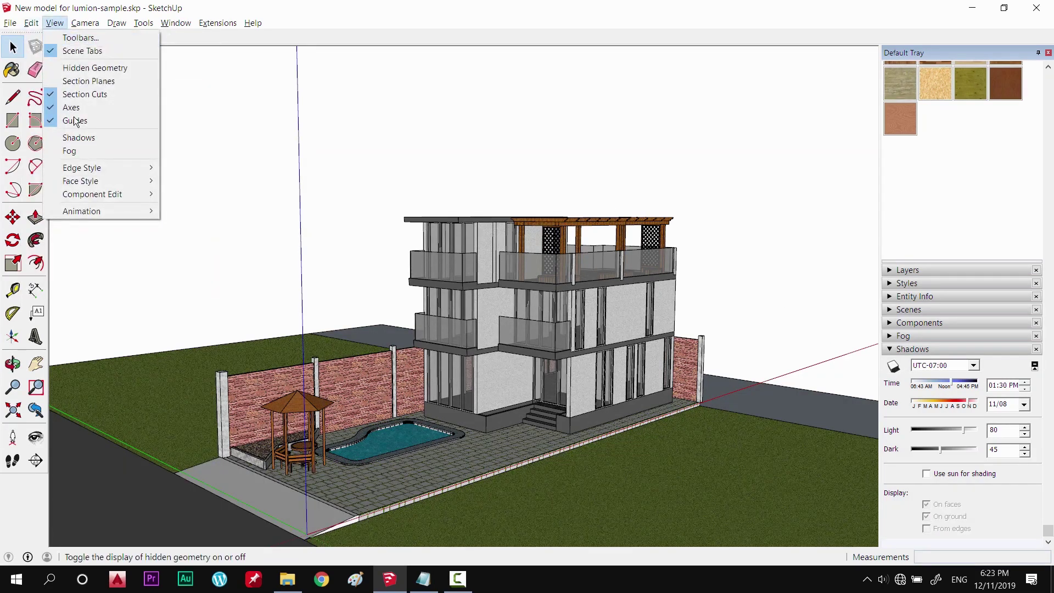
left_click(70, 137)
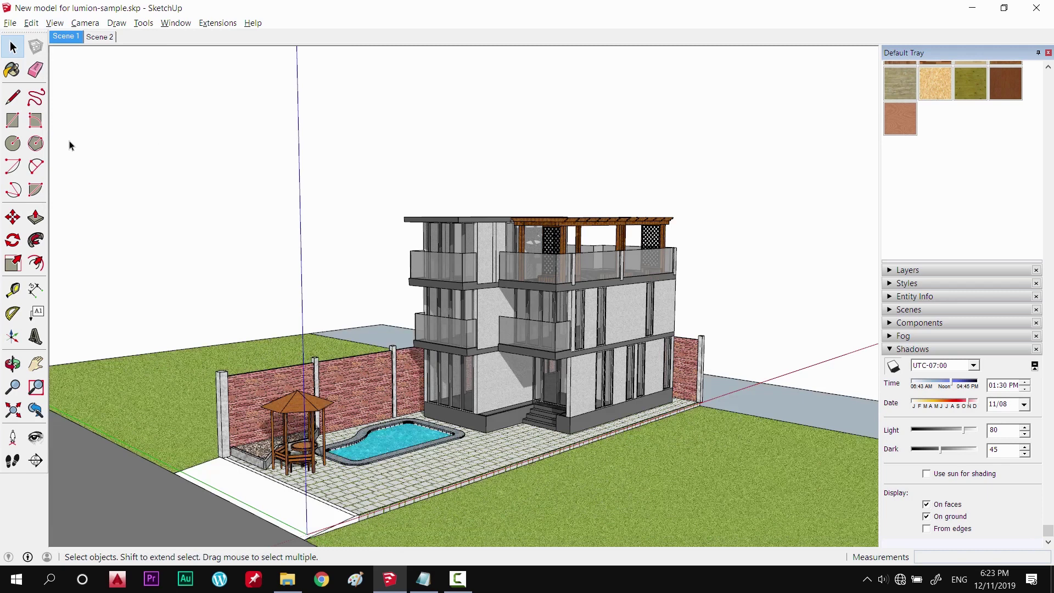
left_click(54, 23)
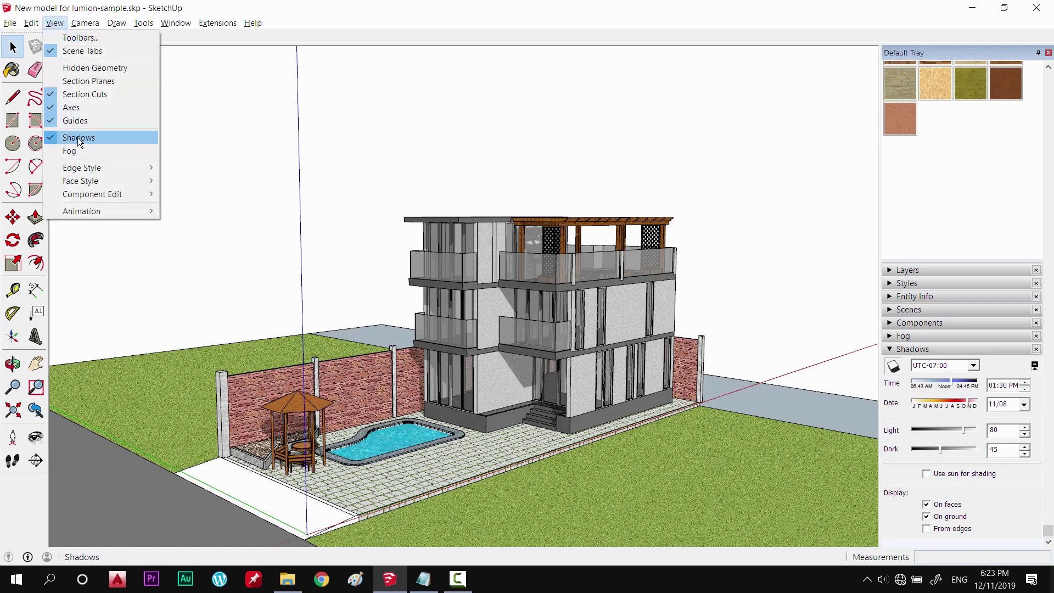
left_click(77, 138)
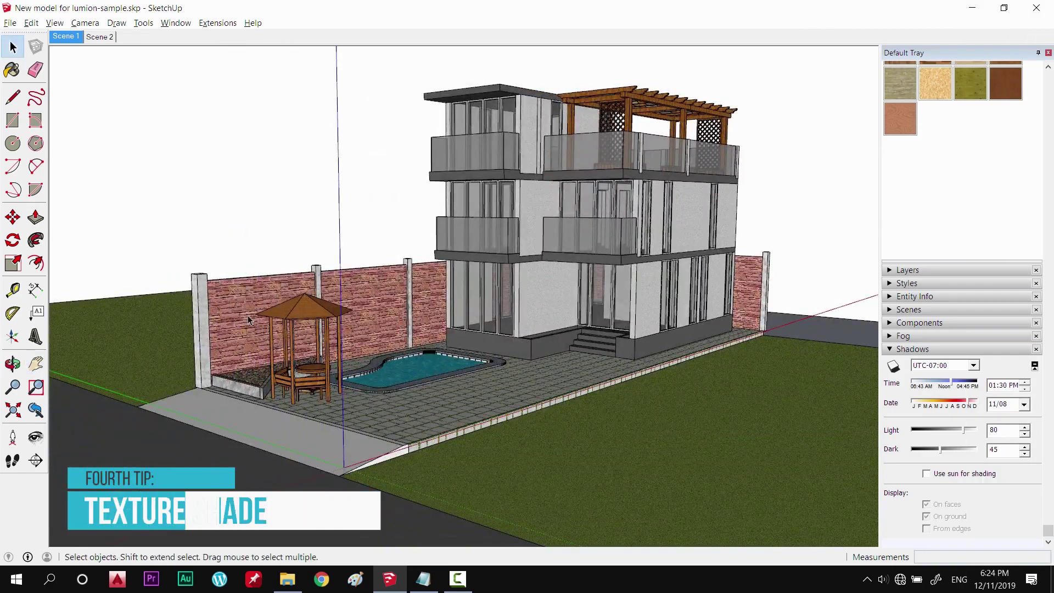
Set the Styles Edit face style to Shaded so walls, paving and grass lose textures
scroll(241, 310, "up", 2)
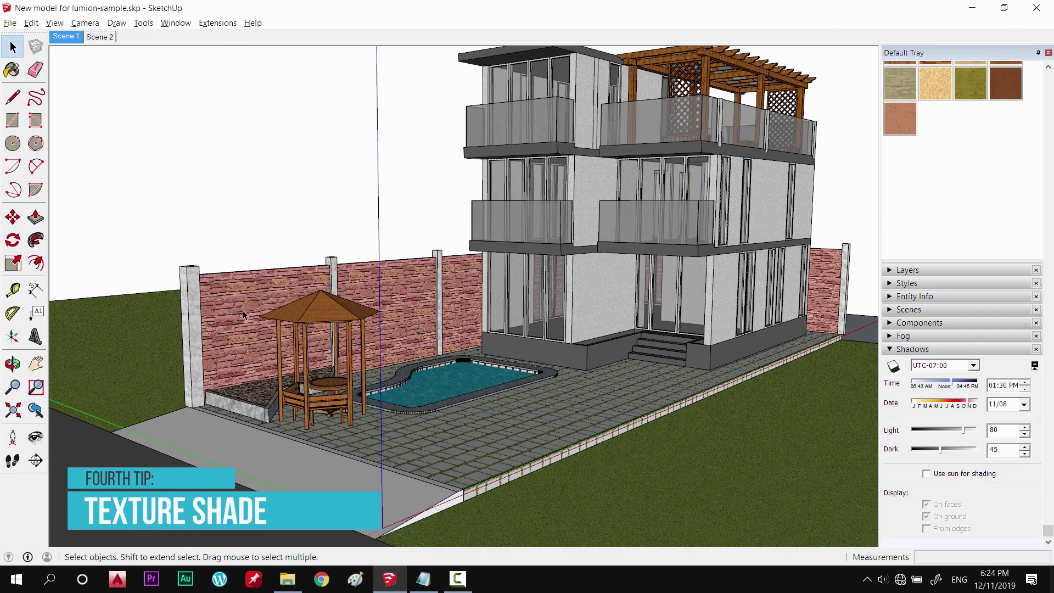
left_click(54, 23)
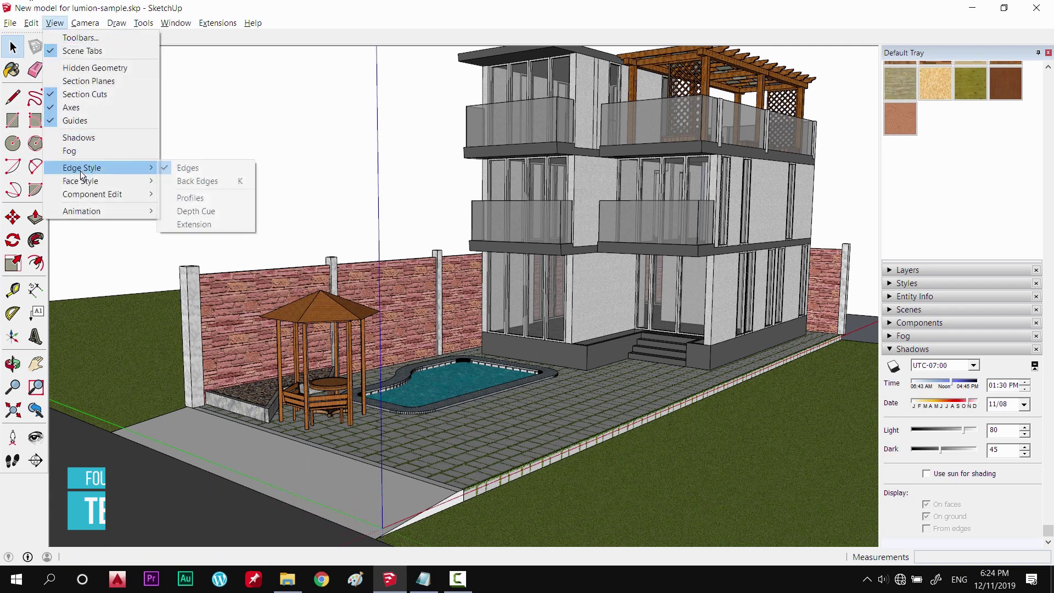
mouse_move(81, 180)
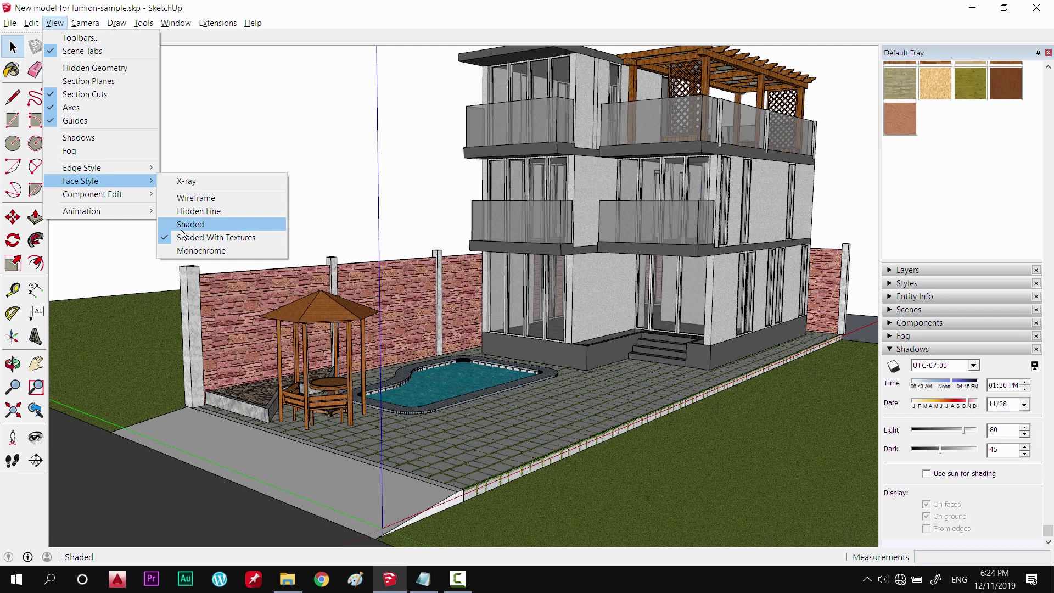
left_click(963, 281)
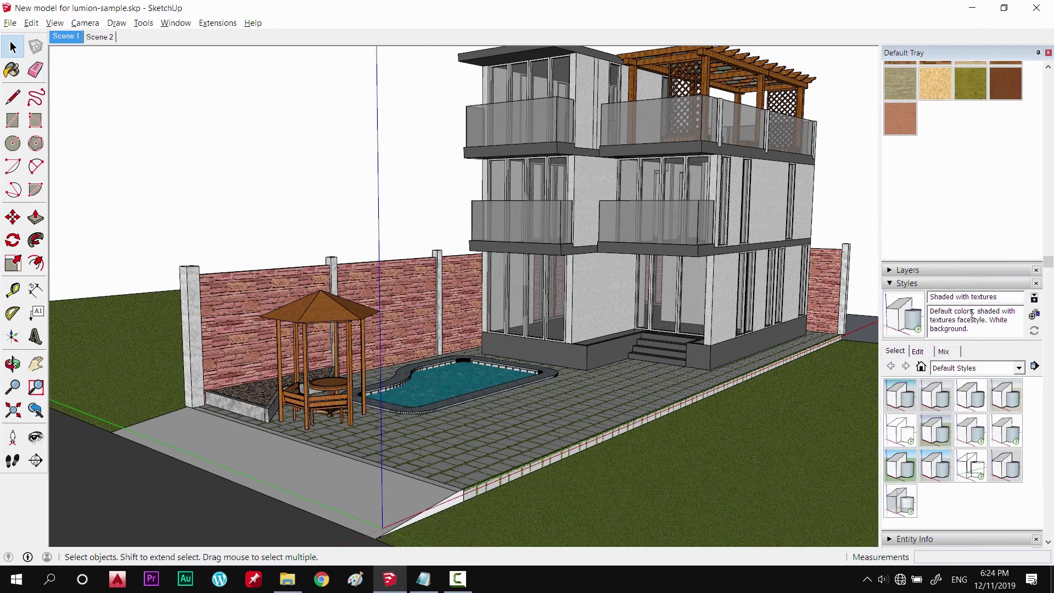
left_click(923, 286)
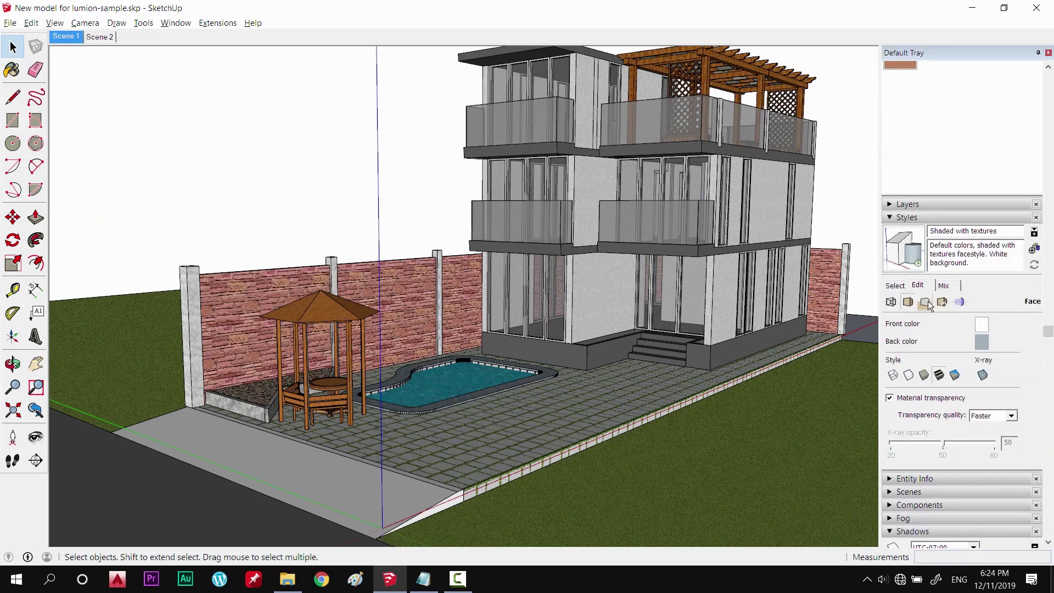
left_click(924, 376)
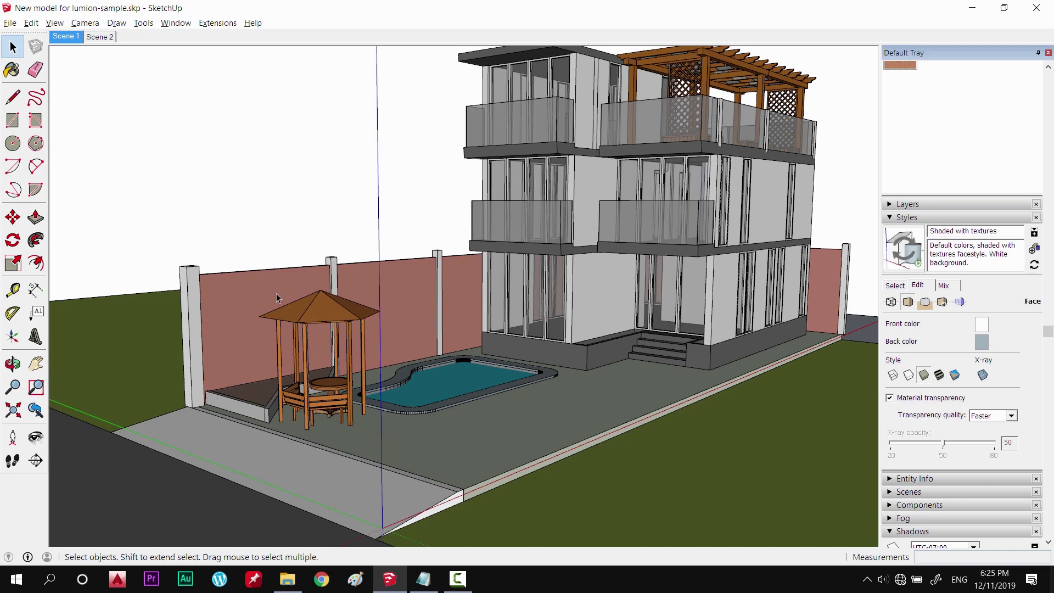
Orbit around the house to inspect the plain shaded display
mouse_move(447, 291)
middle_mouse_down()
mouse_move(439, 287)
mouse_move(512, 293)
middle_mouse_up()
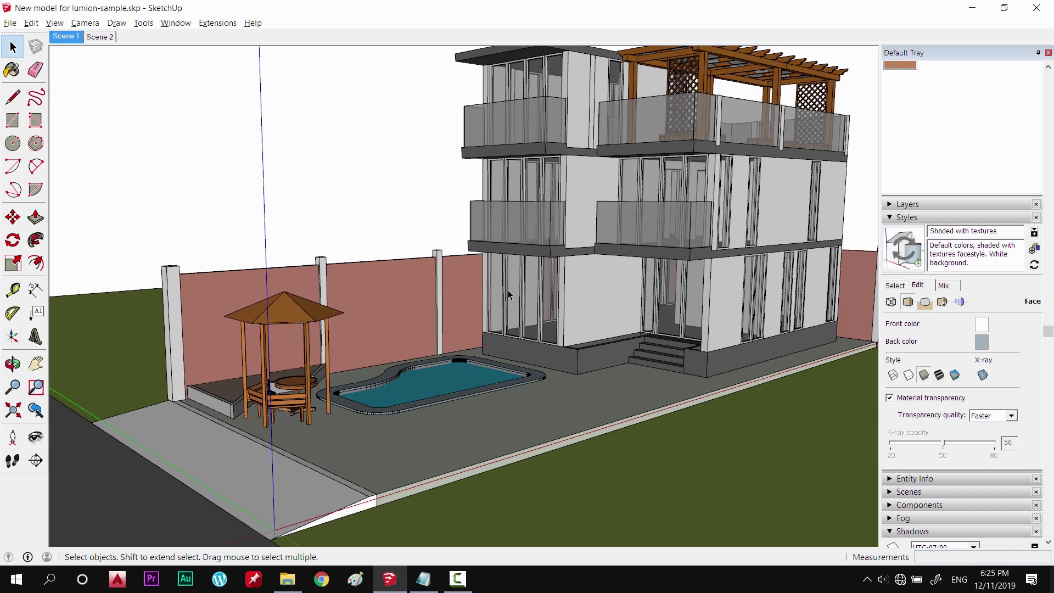
middle_click_drag(509, 290, 549, 314)
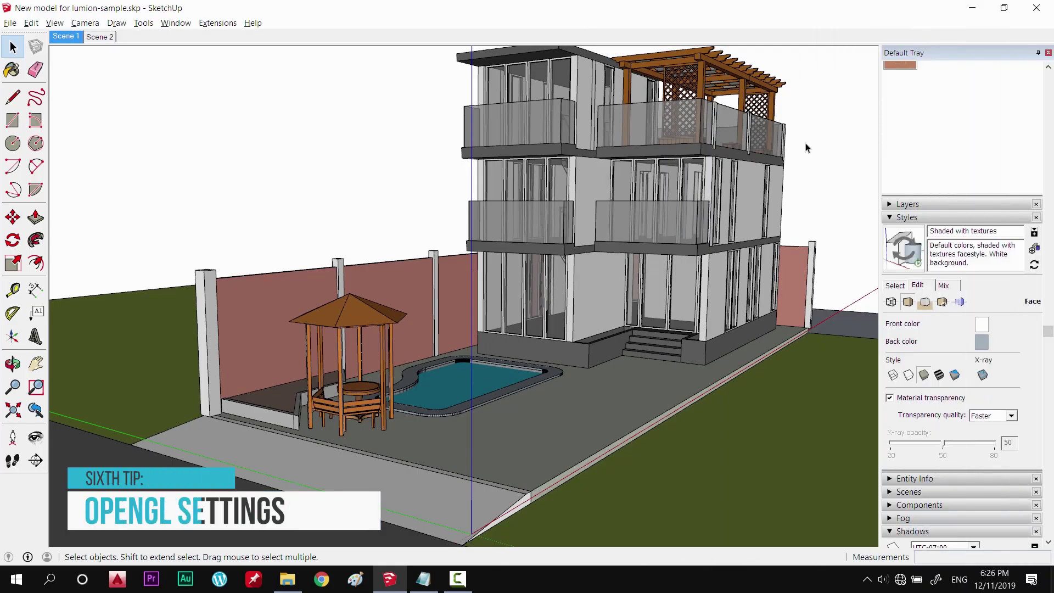
scroll(424, 212, "down", 2)
middle_click_drag(424, 212, 571, 295)
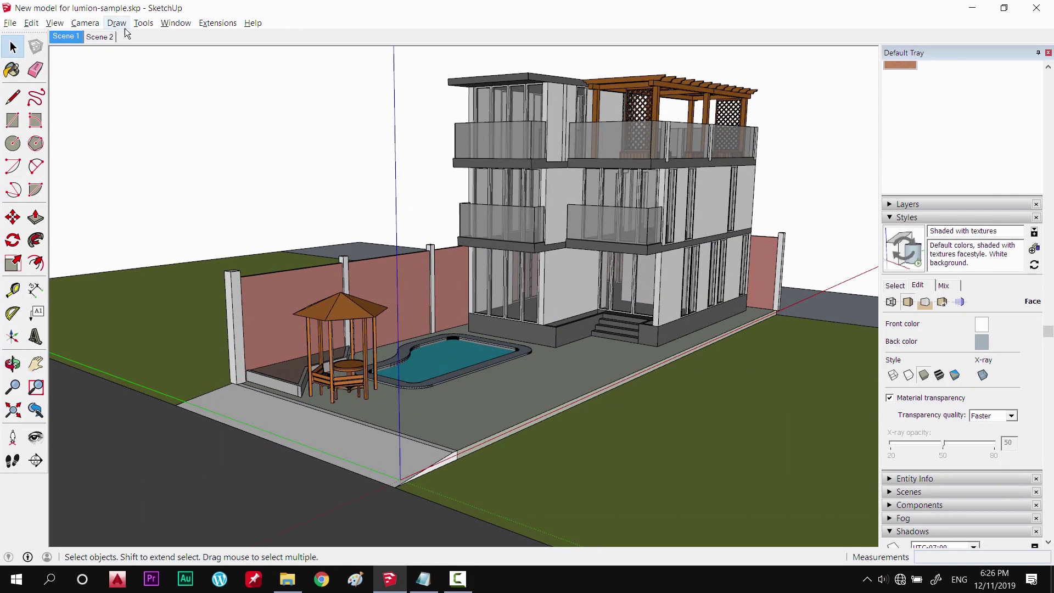
left_click(55, 23)
left_click(84, 64)
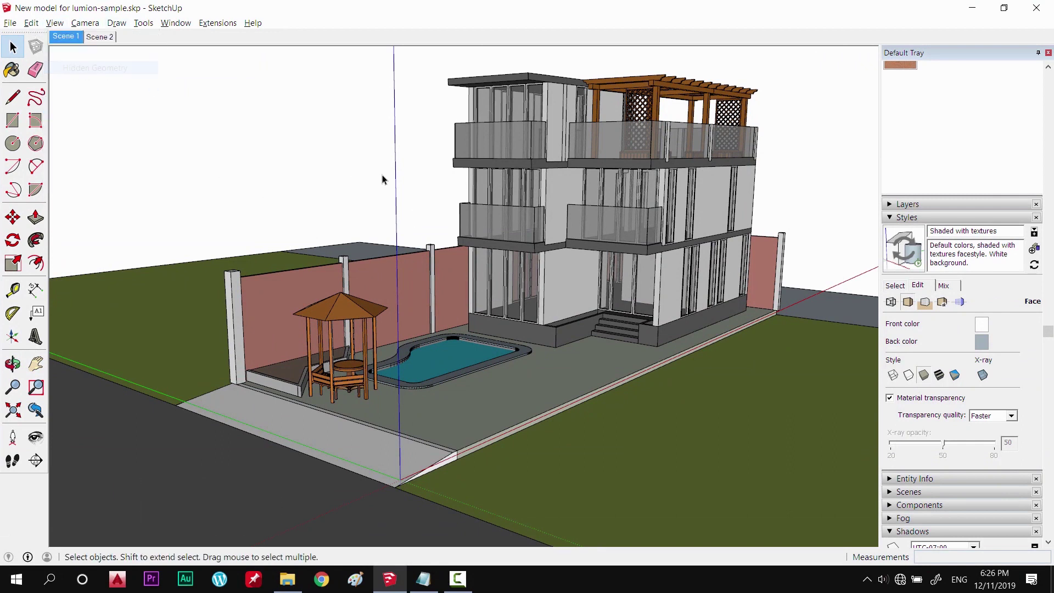
middle_click_drag(402, 289, 417, 324)
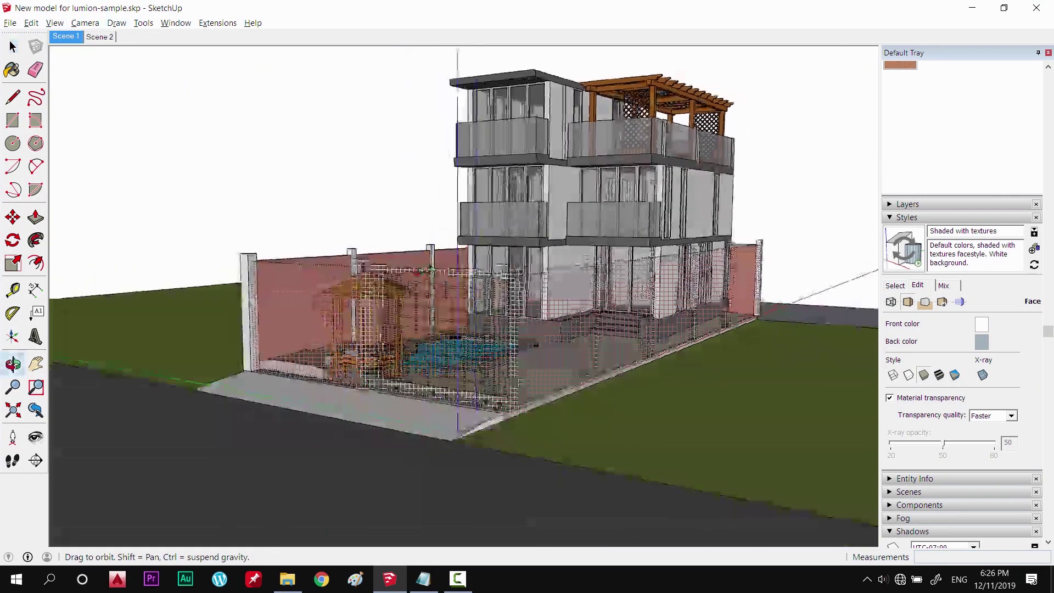
scroll(417, 324, "up", 2)
scroll(417, 322, "up", 1)
scroll(439, 313, "up", 2)
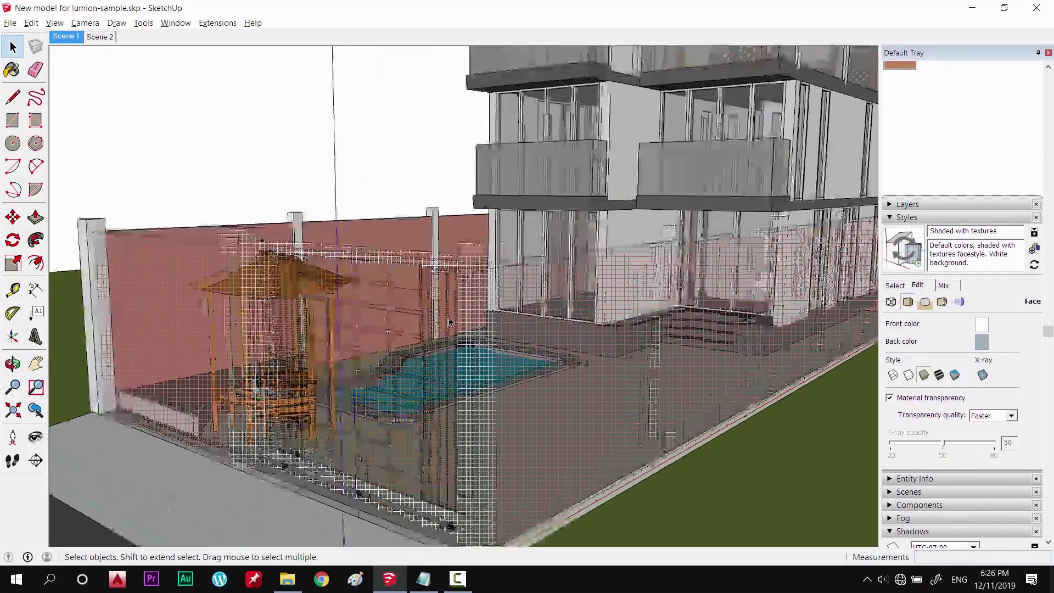
scroll(469, 301, "up", 1)
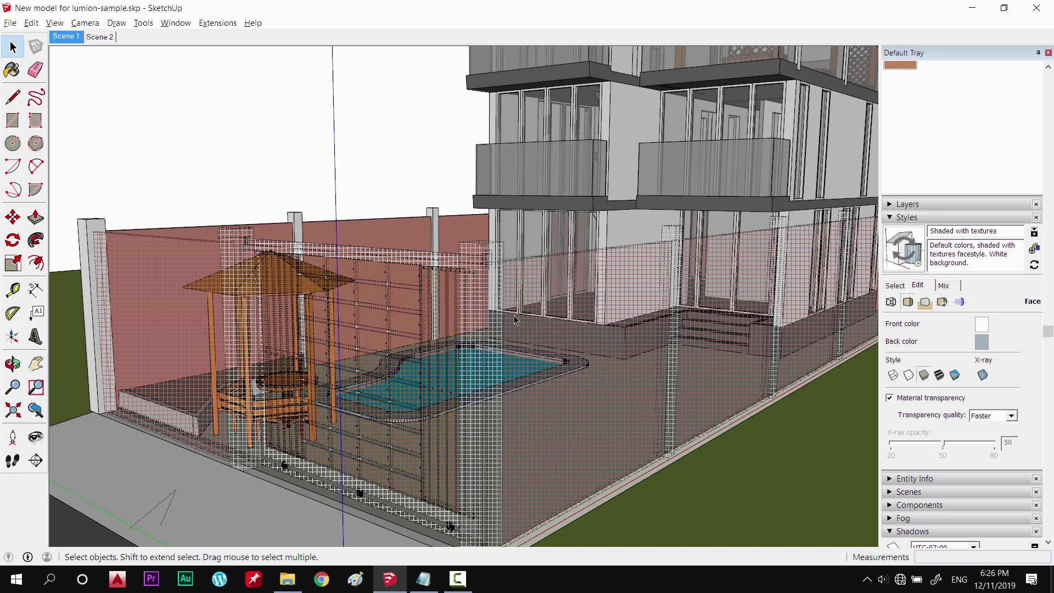
middle_click_drag(514, 315, 257, 535)
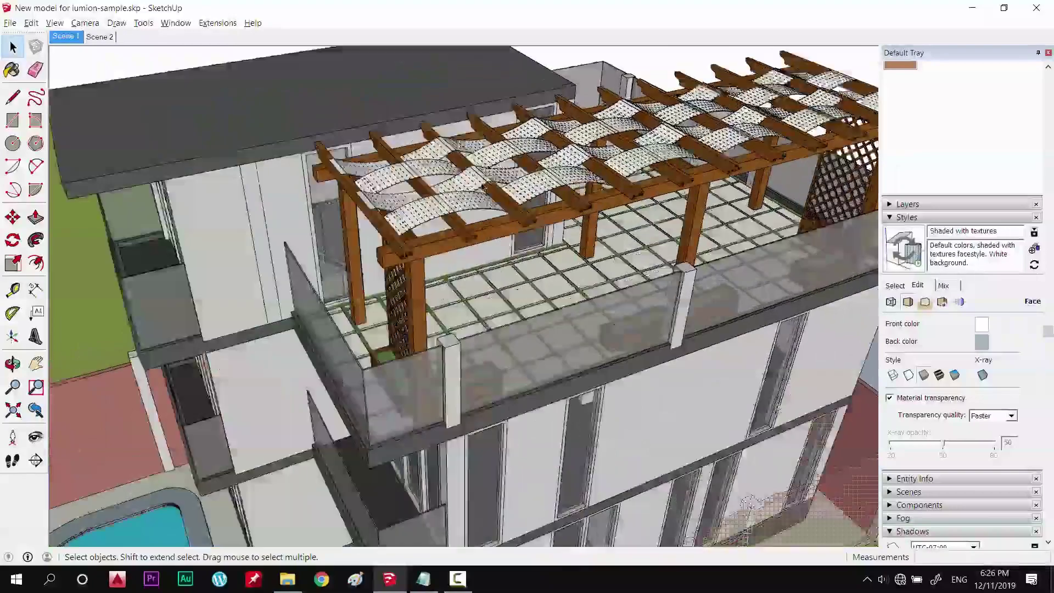
scroll(439, 275, "up", 3)
mouse_move(384, 330)
middle_mouse_down()
mouse_move(426, 365)
mouse_move(384, 286)
middle_mouse_up()
scroll(423, 370, "up", 2)
scroll(382, 282, "up", 2)
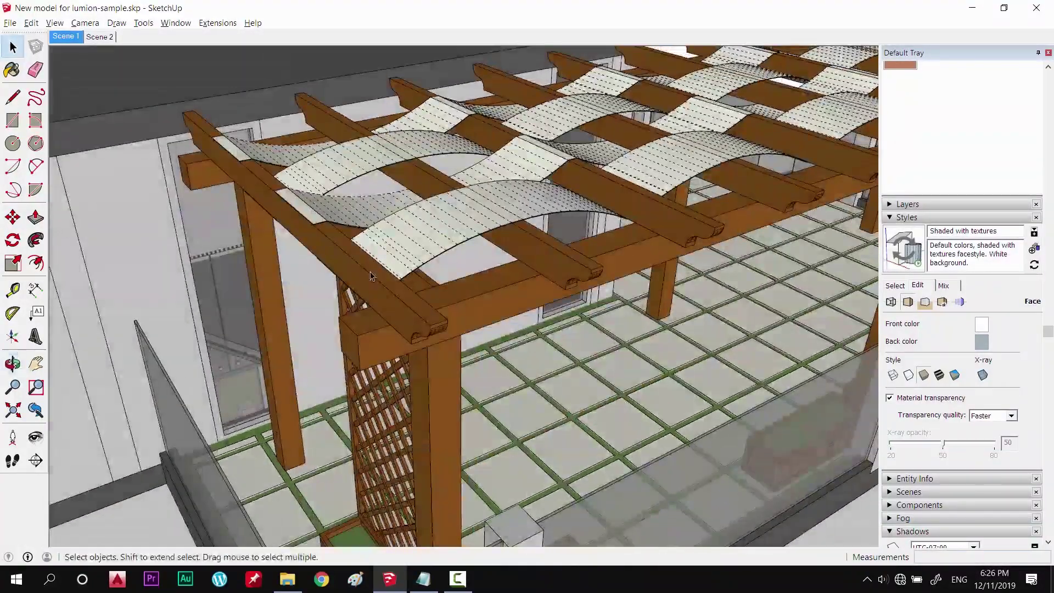
scroll(383, 283, "up", 2)
scroll(383, 282, "up", 2)
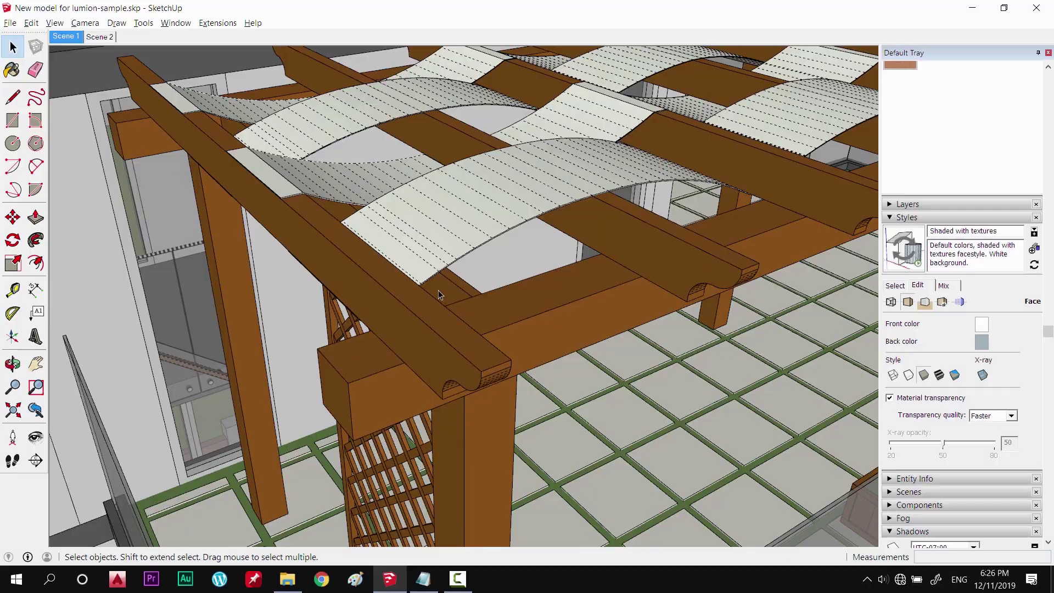
scroll(439, 294, "down", 3)
scroll(472, 302, "down", 2)
scroll(504, 309, "down", 2)
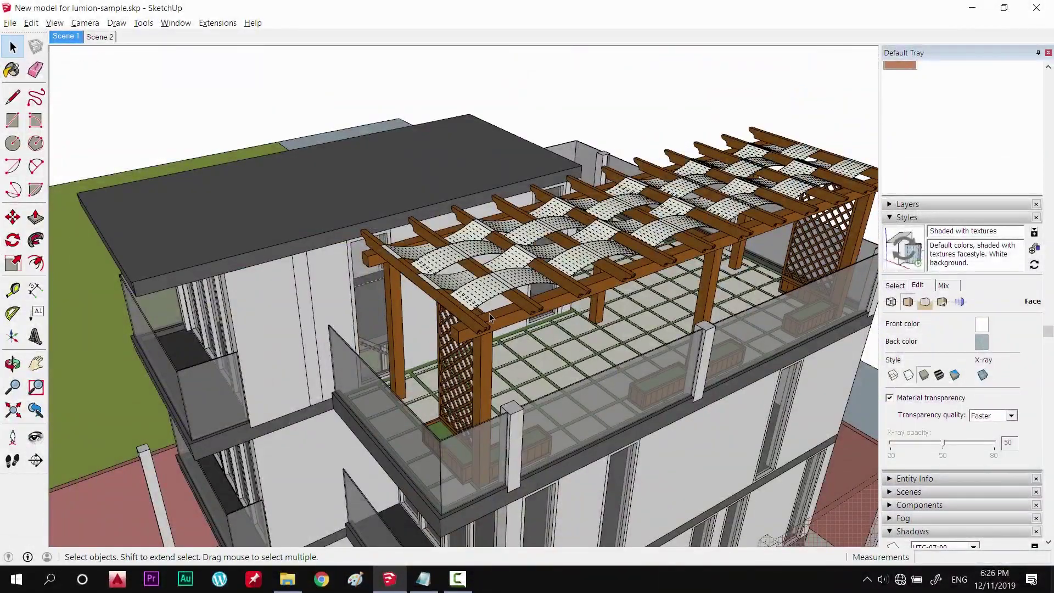
scroll(488, 313, "up", 1)
scroll(485, 302, "up", 3)
left_click(444, 278)
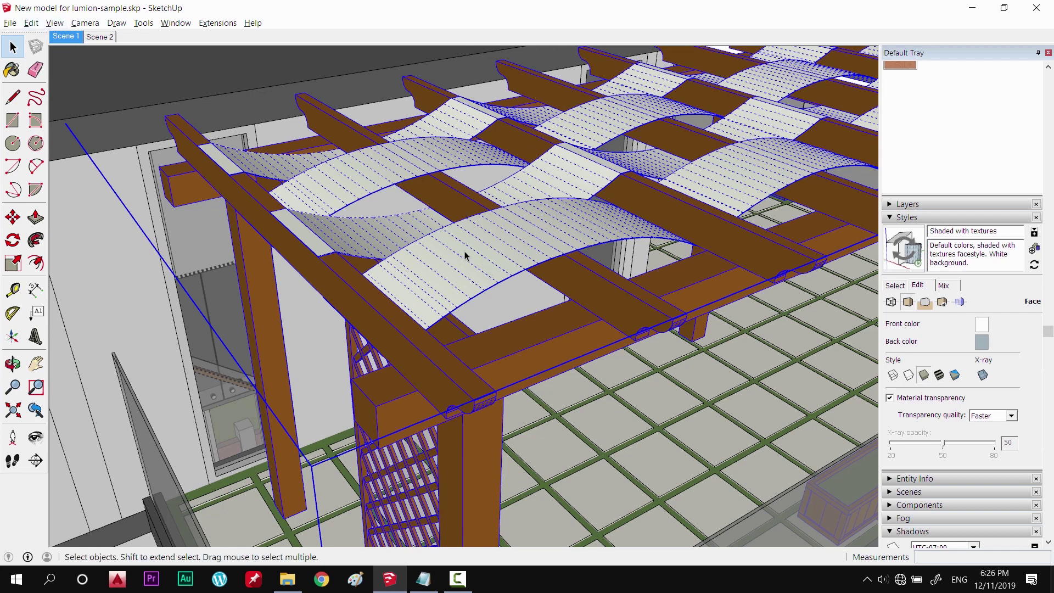
scroll(329, 186, "down", 1)
scroll(329, 186, "down", 1)
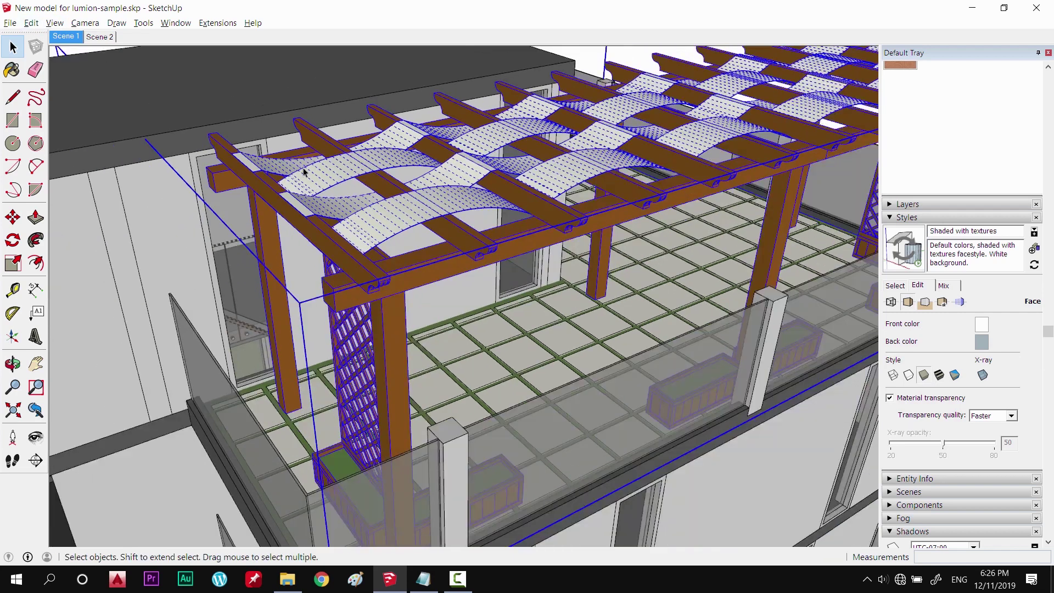
scroll(335, 189, "down", 2)
scroll(340, 191, "down", 1)
middle_click_drag(340, 191, 384, 198)
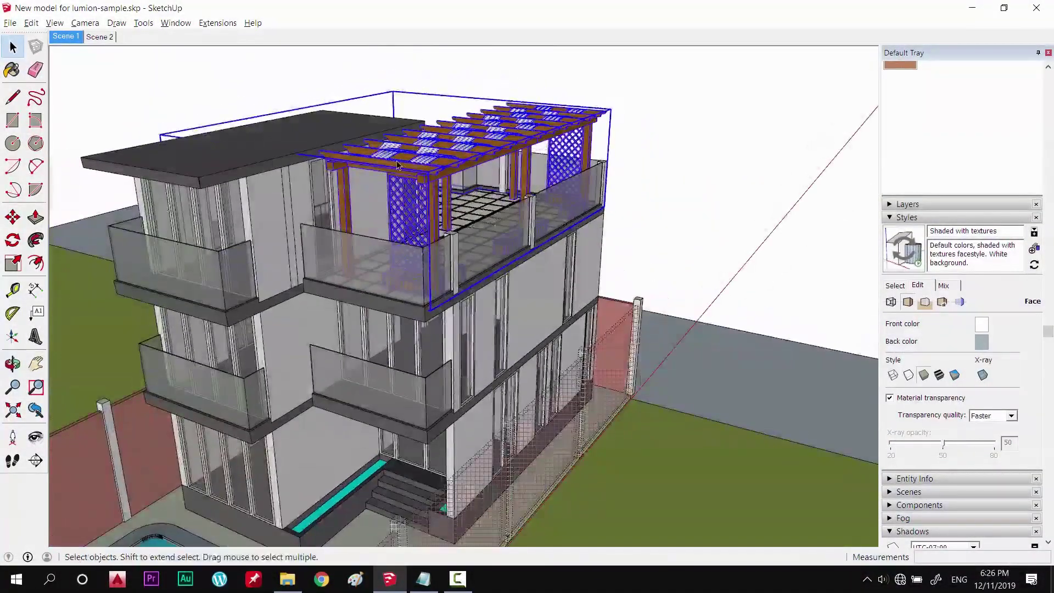
left_click(55, 23)
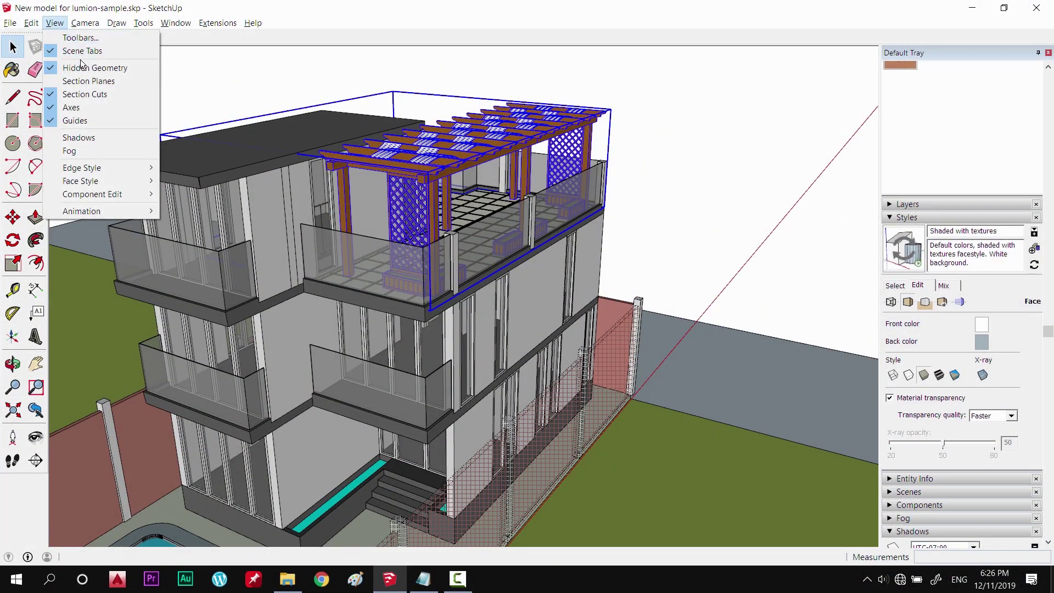
left_click(154, 70)
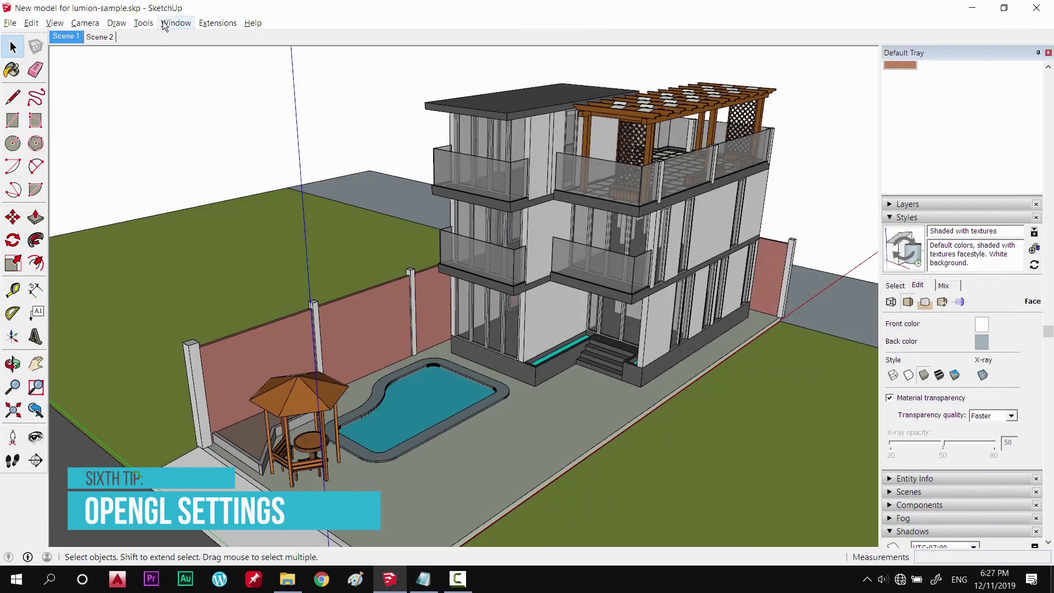
Lower OpenGL multisample anti-aliasing from 4x to 2x in Preferences
left_click(165, 24)
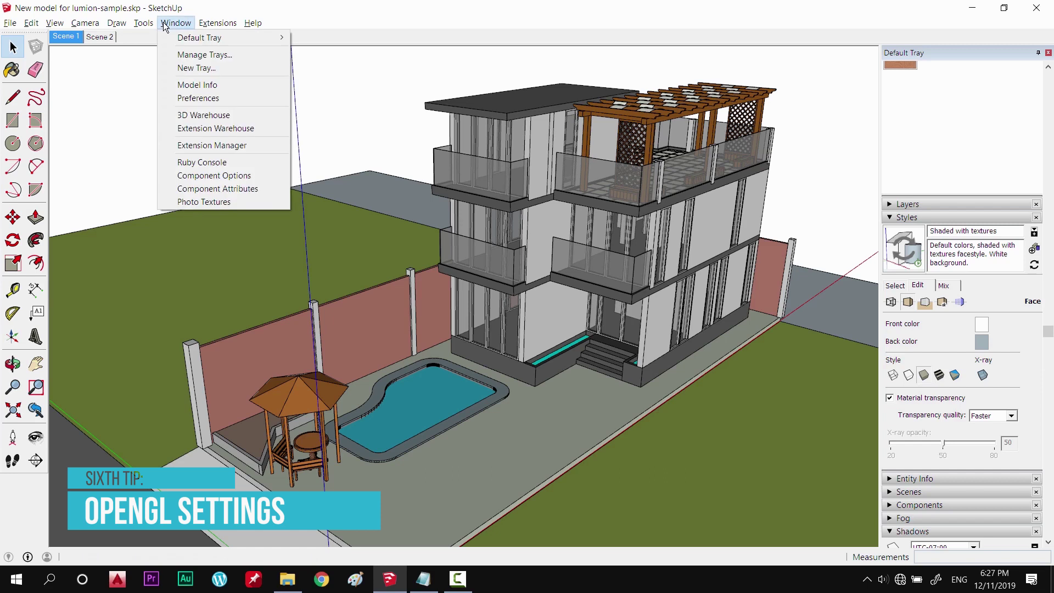
left_click(197, 98)
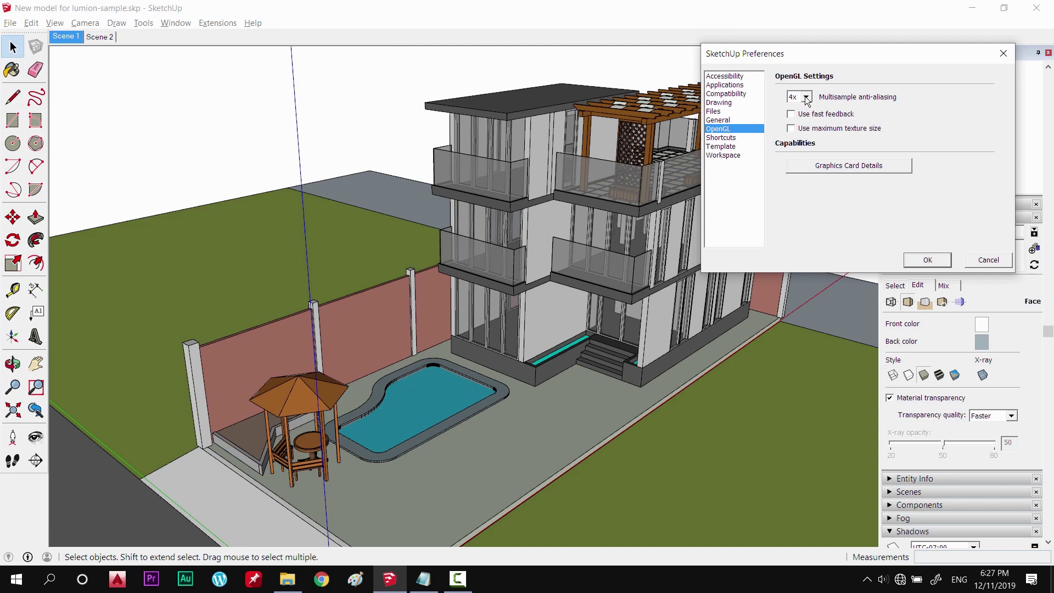
left_click_drag(827, 59, 730, 90)
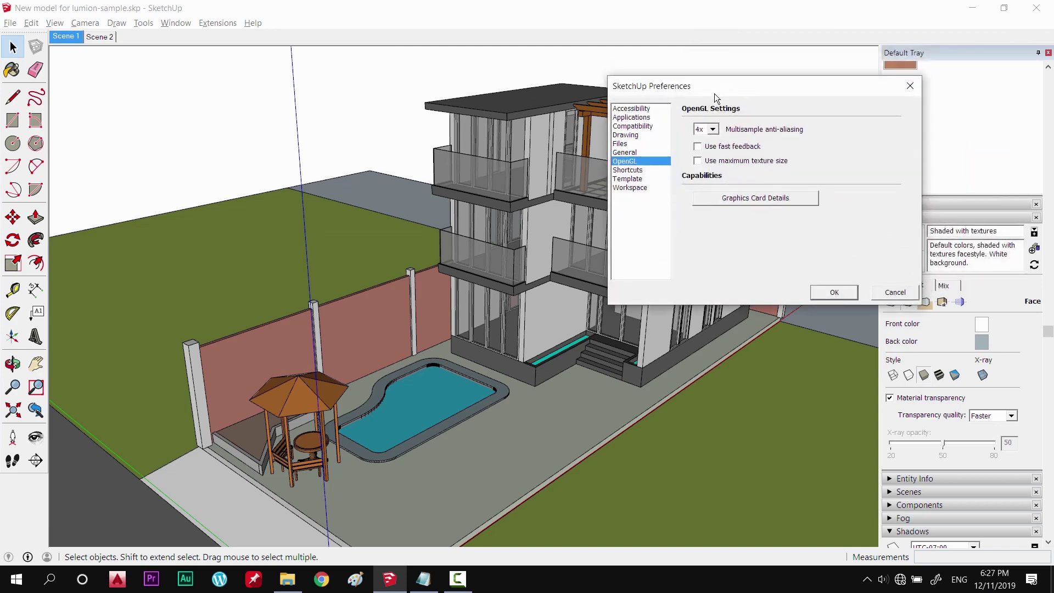
left_click(713, 131)
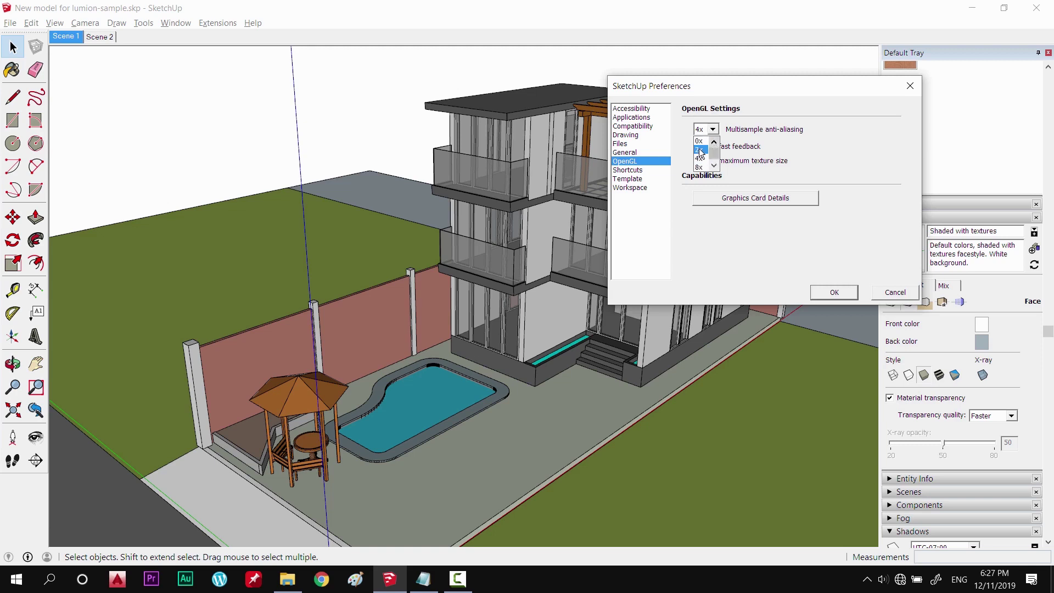
left_click(700, 150)
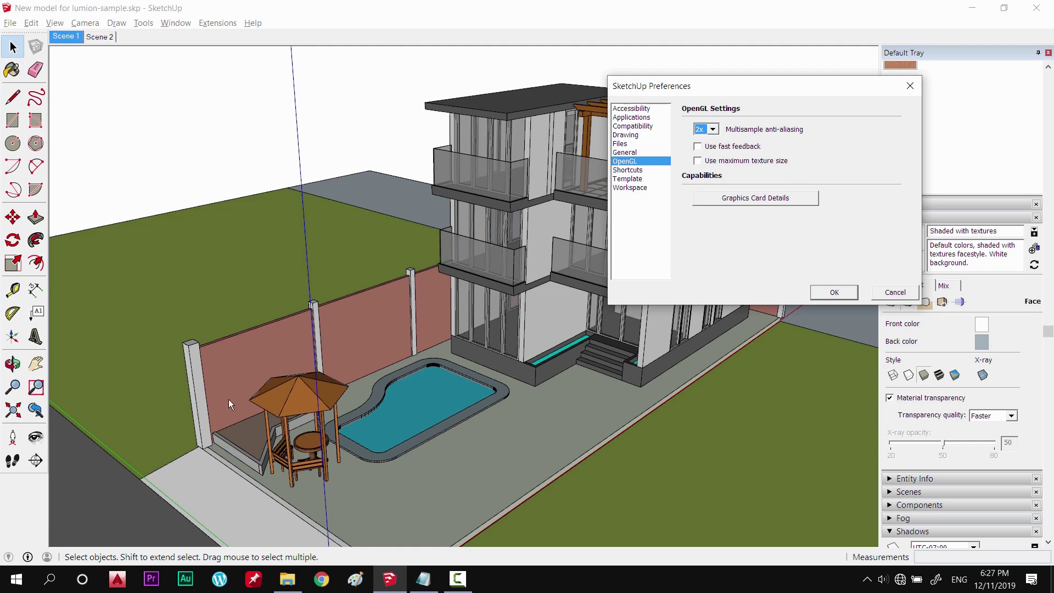
left_click_drag(709, 83, 783, 75)
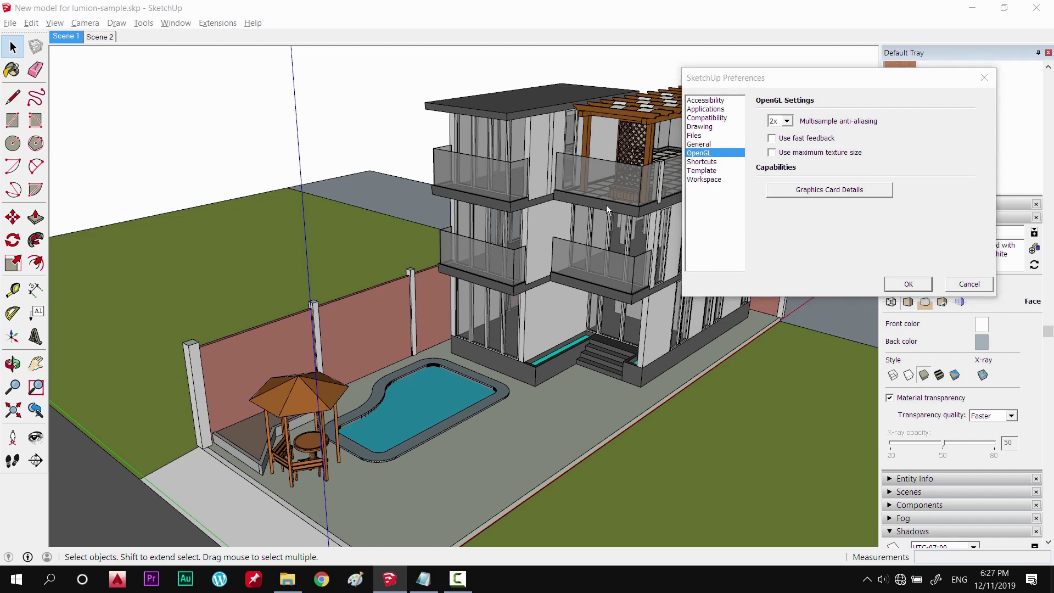
Close the Preferences dialog and zoom in and out on the house
key("Return")
scroll(587, 217, "up", 2)
scroll(560, 203, "up", 3)
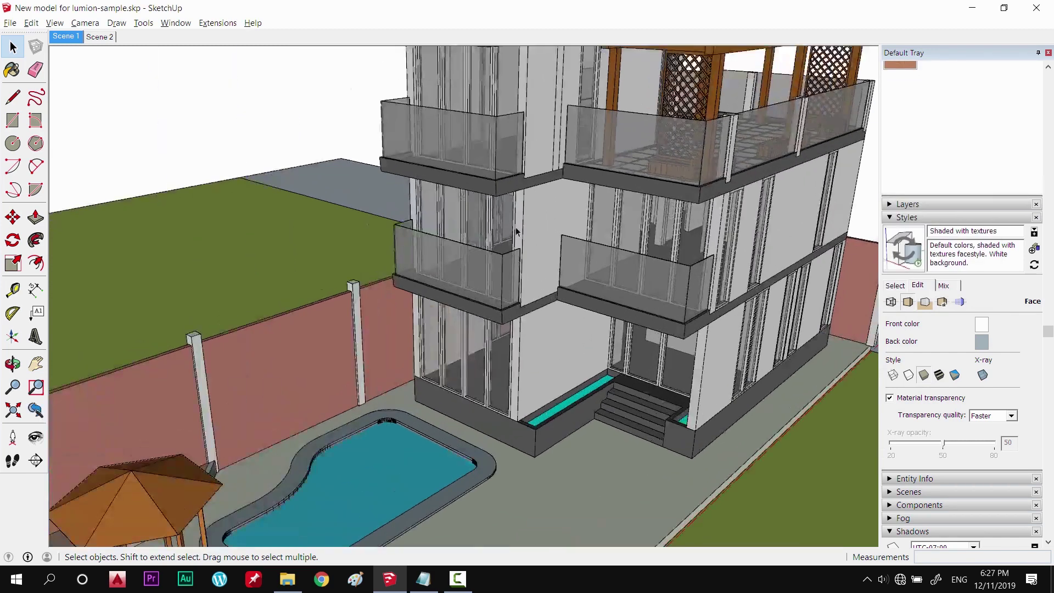
scroll(538, 189, "up", 3)
scroll(495, 246, "down", 2)
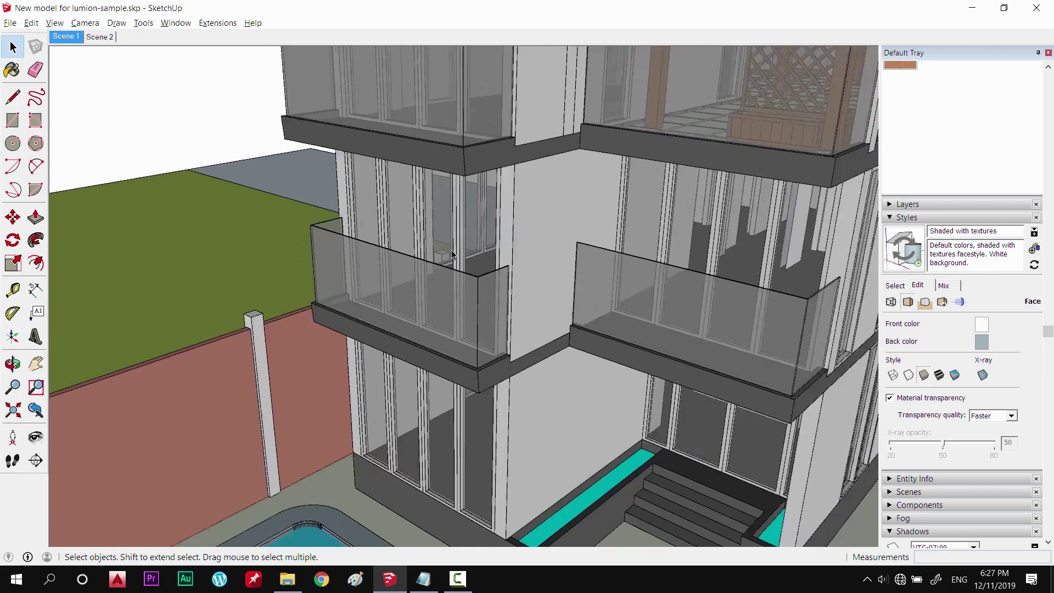
scroll(488, 245, "down", 2)
scroll(475, 242, "up", 4)
scroll(476, 242, "down", 2)
scroll(487, 176, "down", 2)
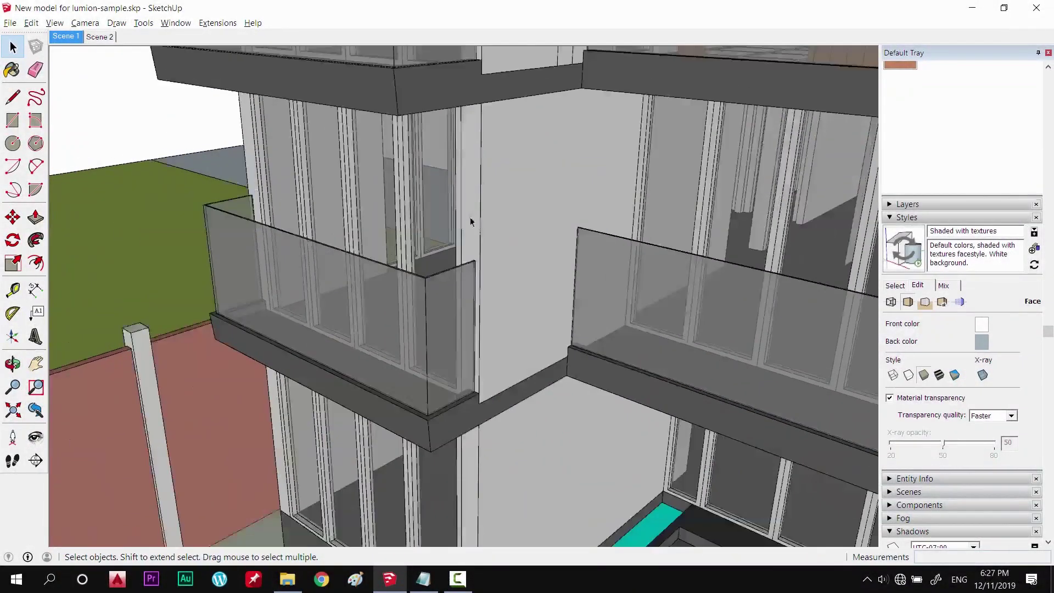
Orbit from a high view of the balconies down to a lower eye level
middle_click_drag(468, 219, 472, 242)
scroll(471, 241, "up", 5)
scroll(466, 263, "down", 3)
scroll(451, 289, "up", 2)
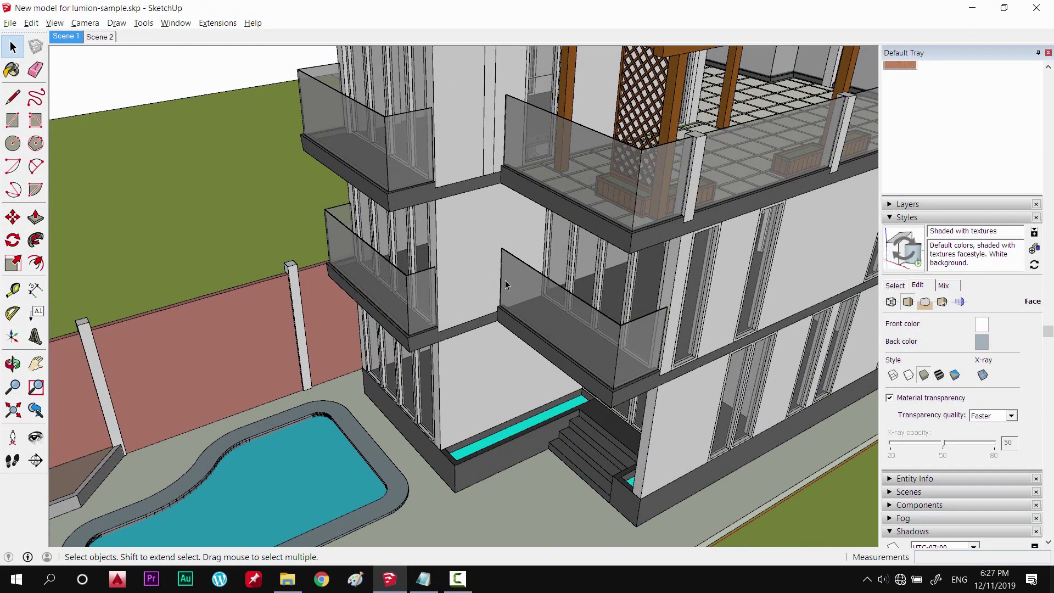
middle_click_drag(494, 336, 472, 384)
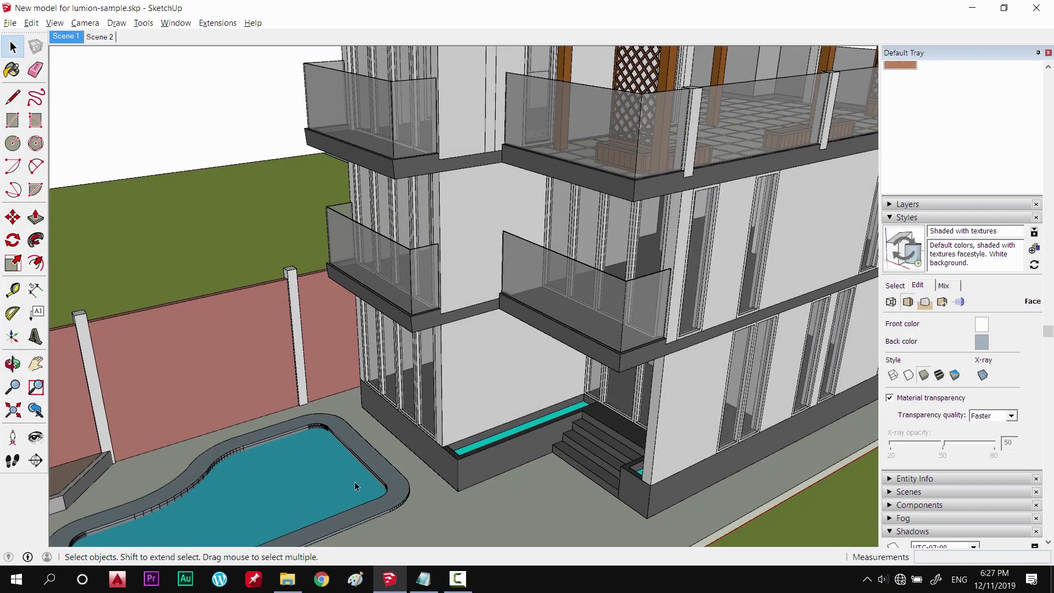
scroll(355, 482, "down", 2)
scroll(475, 347, "down", 3)
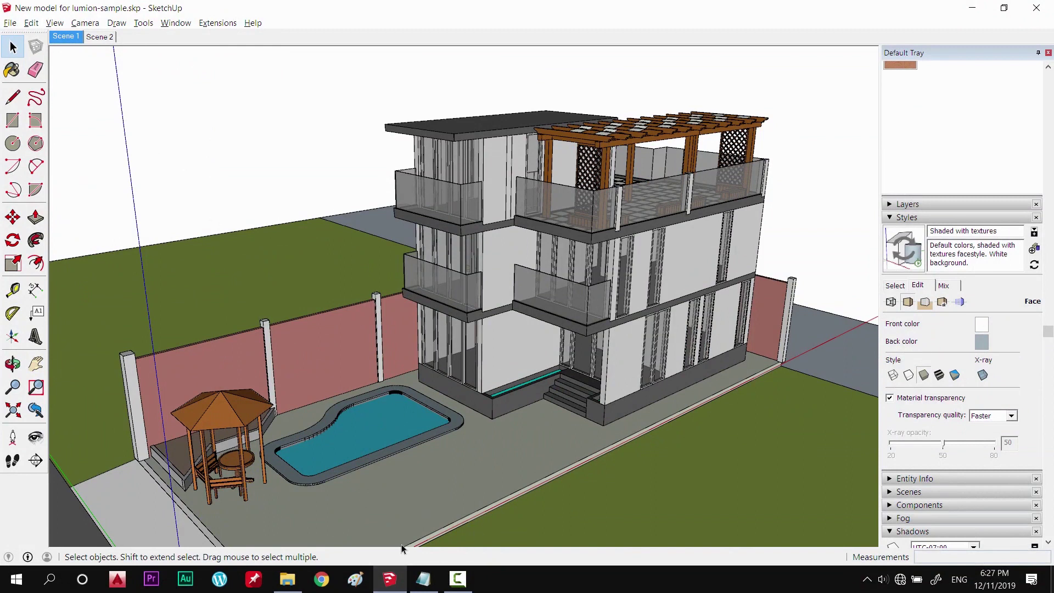
left_click(176, 24)
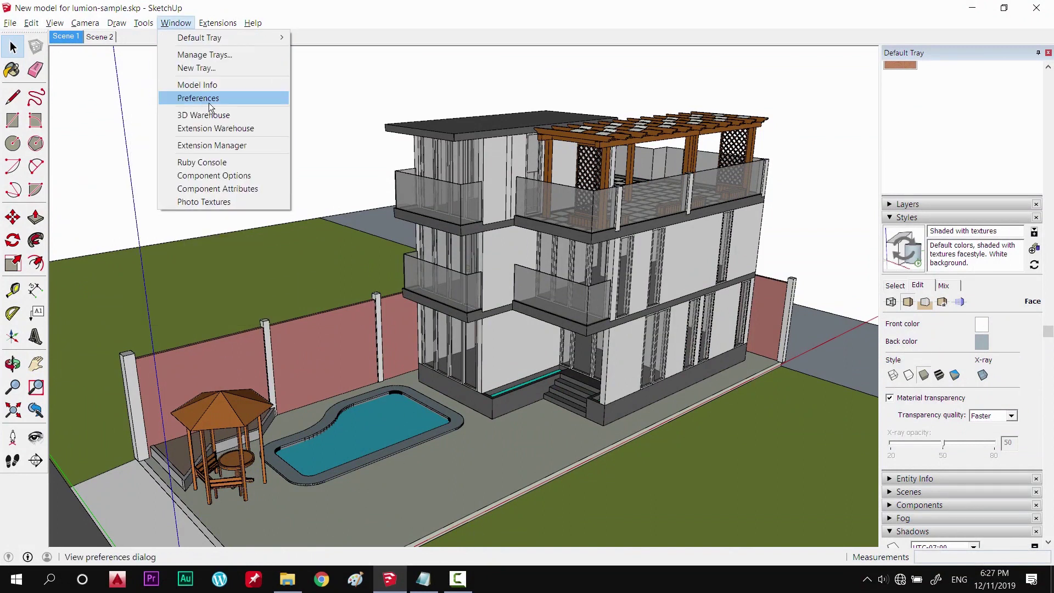
left_click(225, 97)
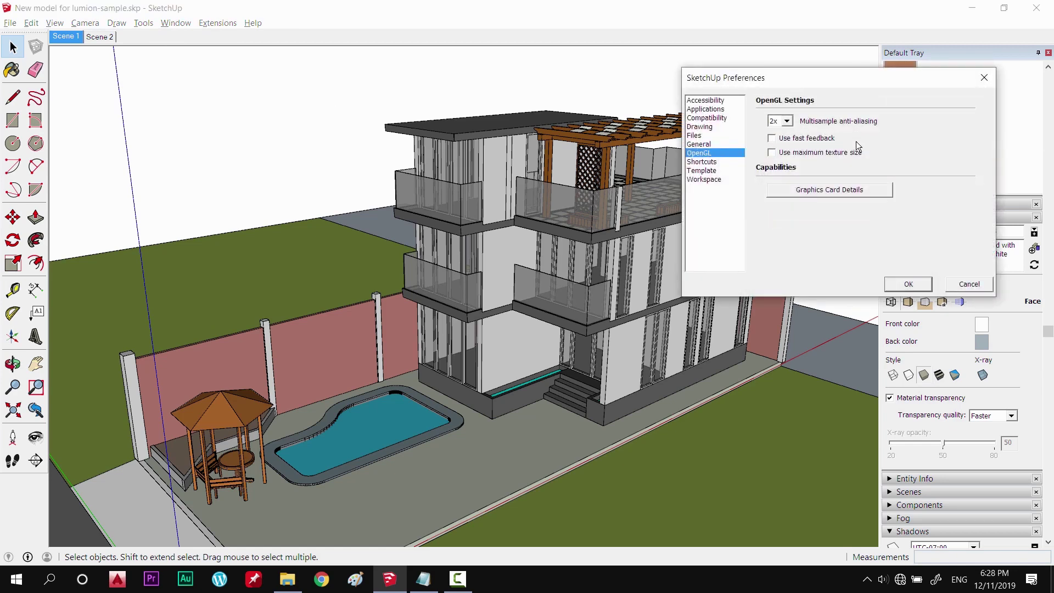
left_click(907, 283)
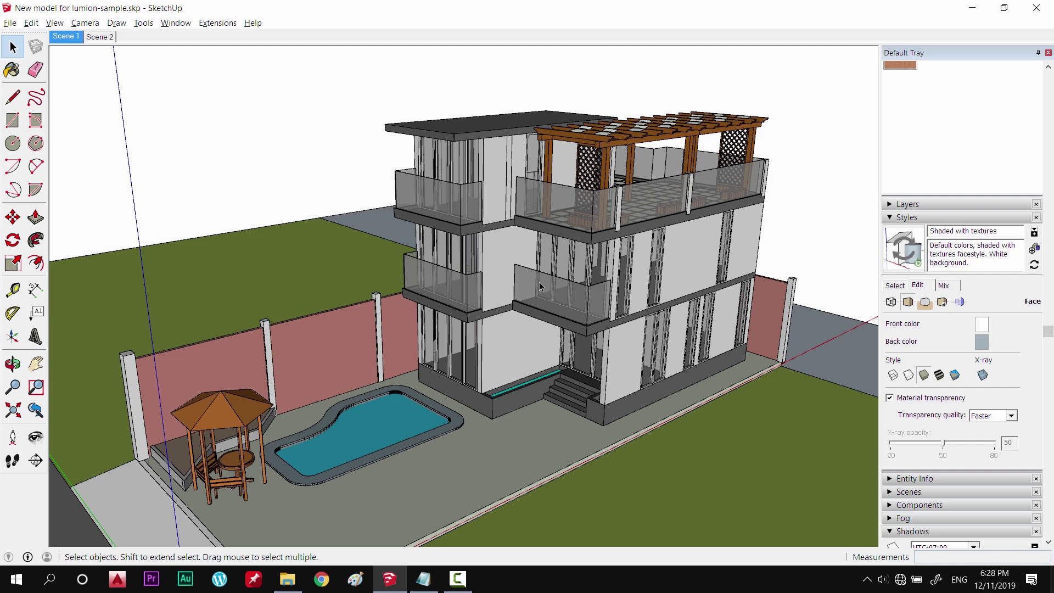
Reframe the house and pool with zoom and orbit, then show the Window menu
scroll(539, 286, "down", 3)
scroll(540, 285, "down", 3)
scroll(540, 285, "down", 3)
middle_click_drag(494, 307, 451, 328)
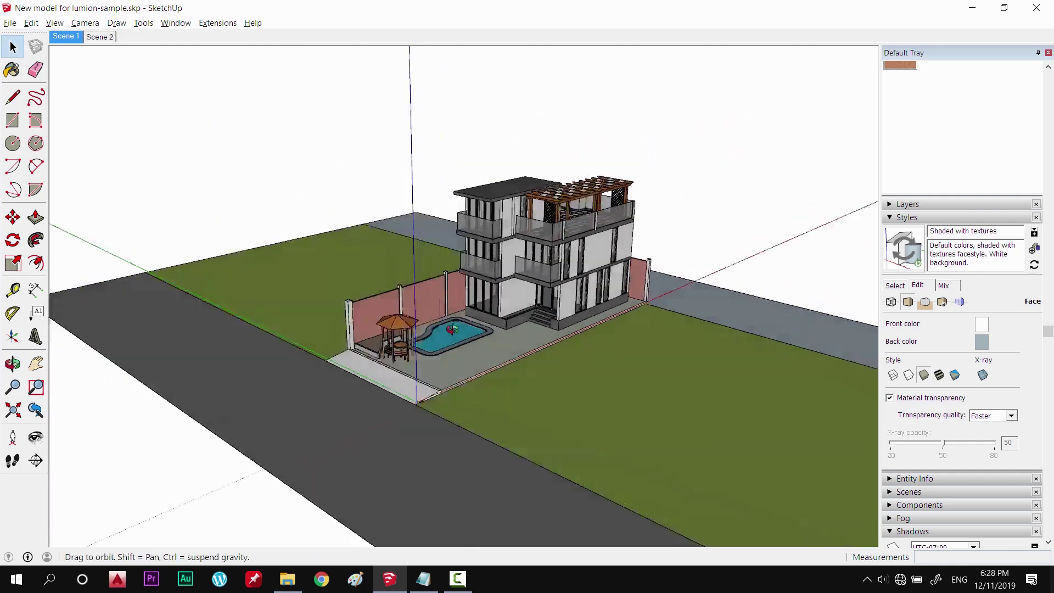
scroll(487, 337, "up", 2)
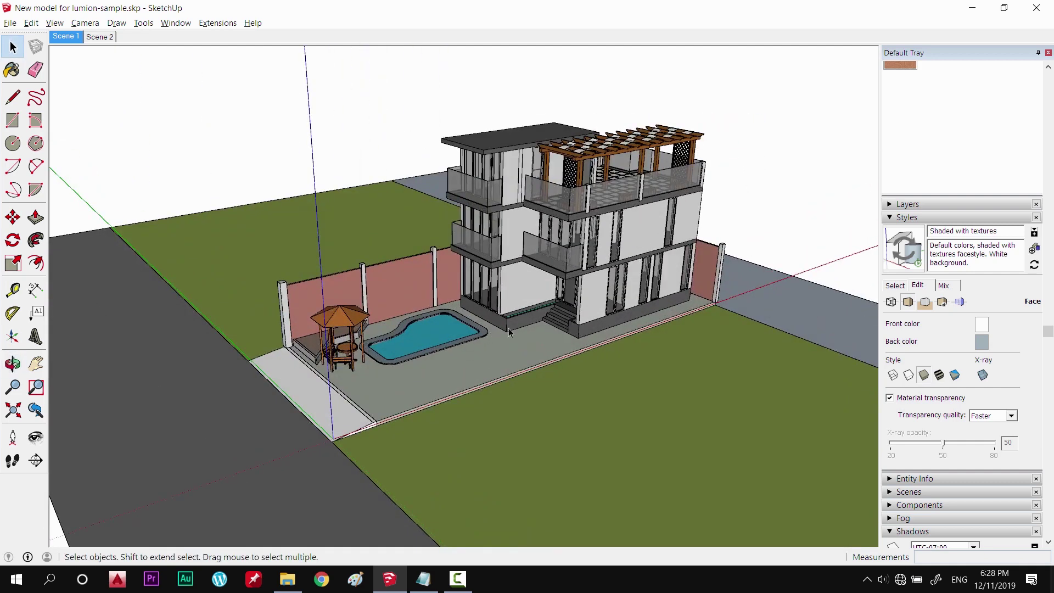
scroll(508, 331, "up", 2)
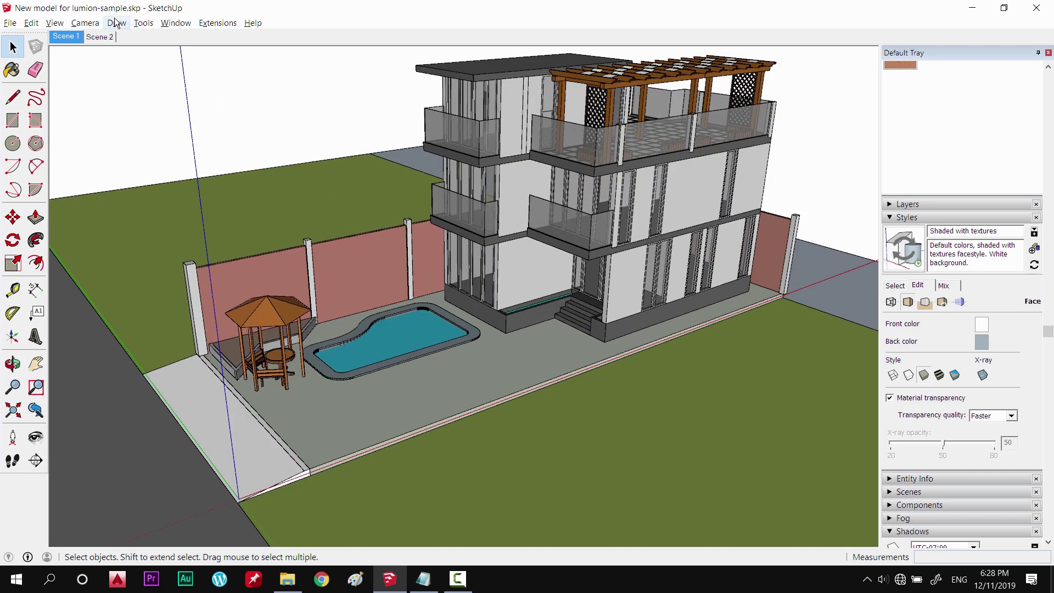
left_click(176, 23)
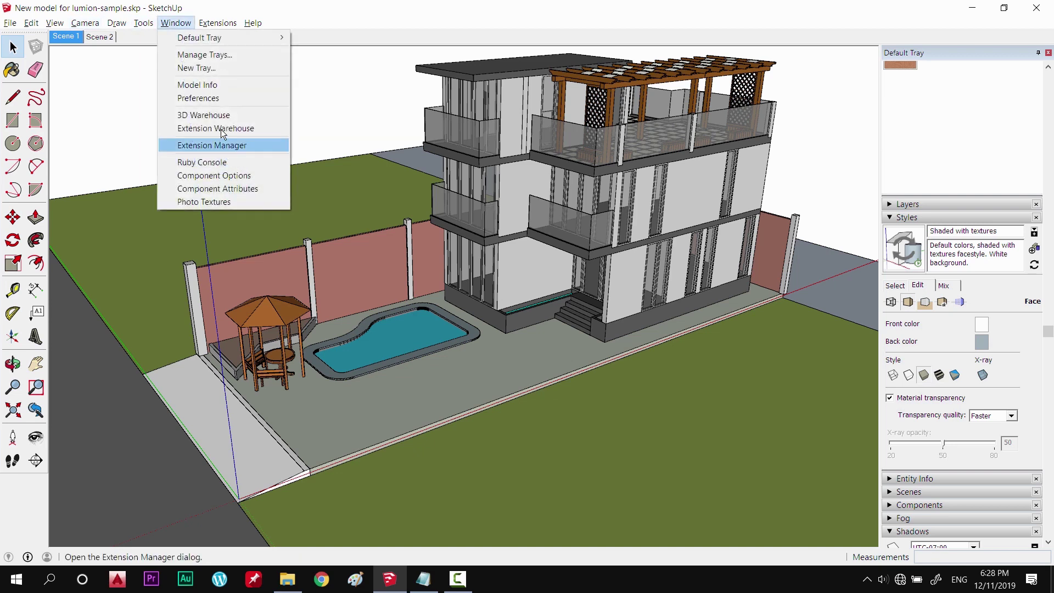
Purge unused items from Model Info > Statistics, then close the dialog
left_click(196, 85)
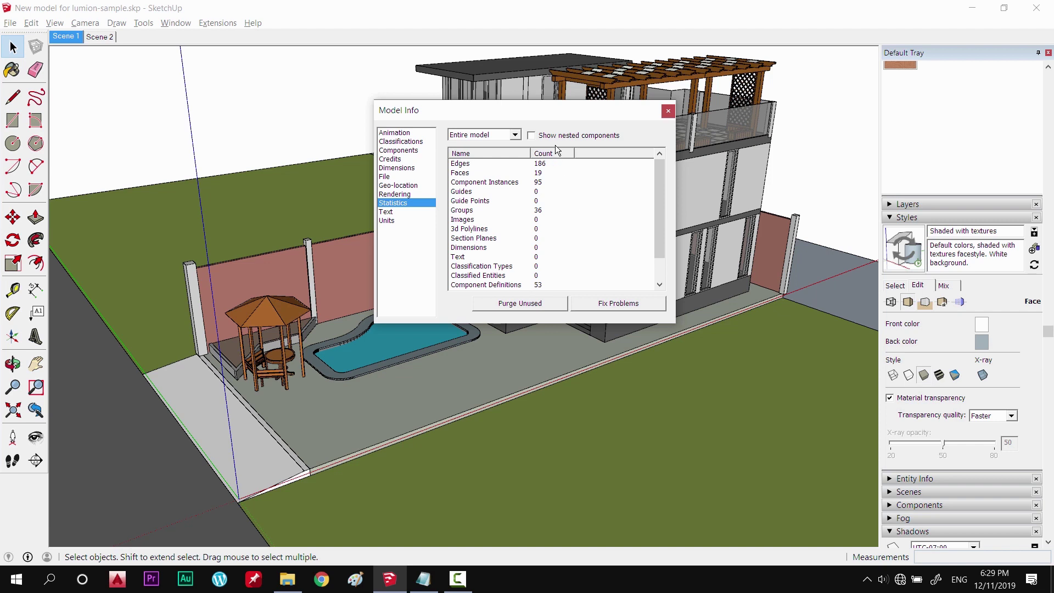
left_click_drag(378, 109, 486, 112)
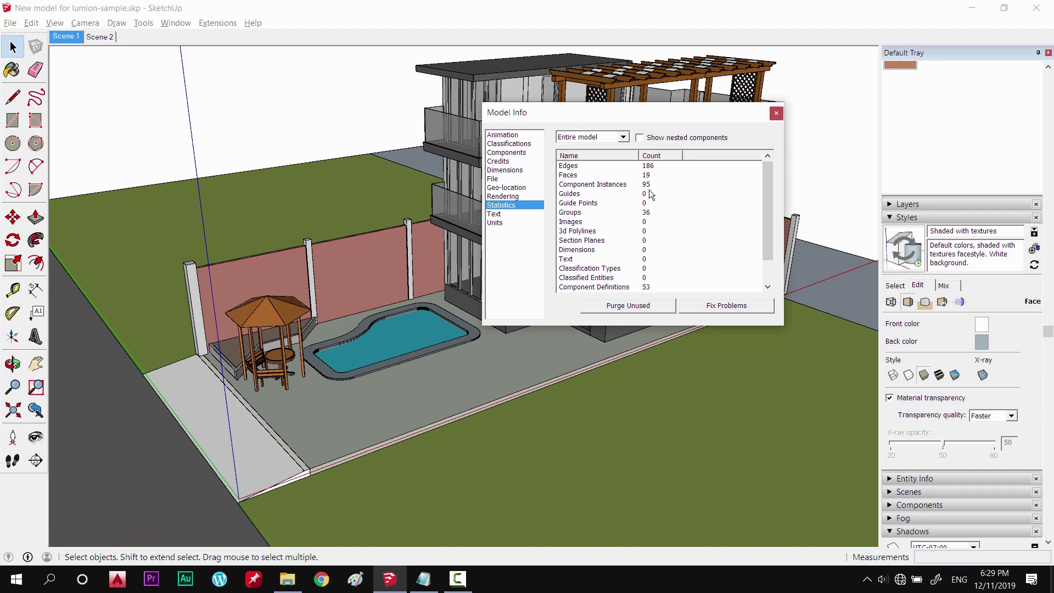
left_click(647, 306)
left_click_drag(630, 117, 721, 118)
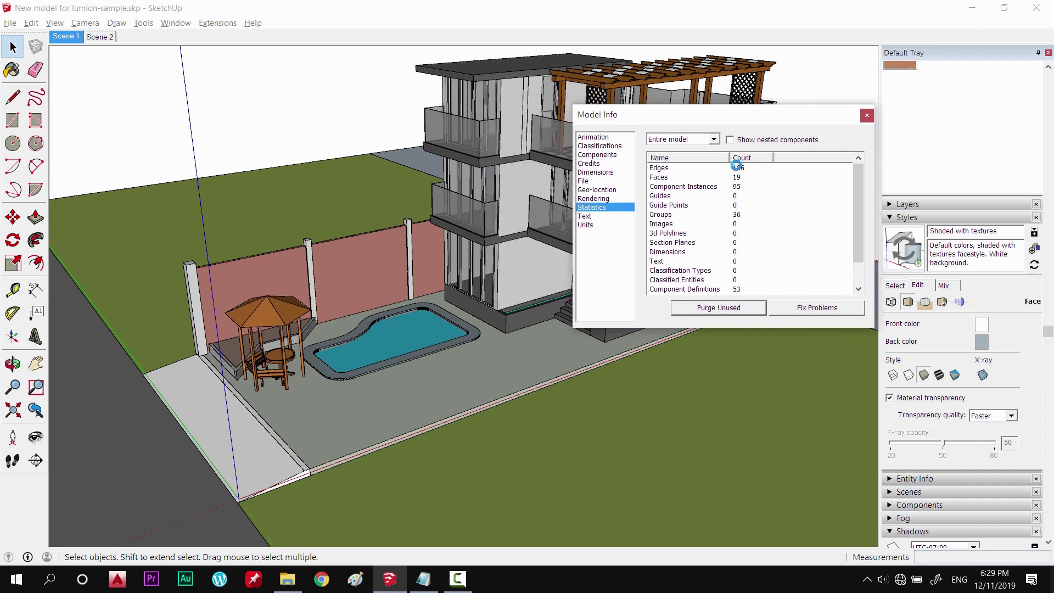
left_click_drag(834, 117, 729, 121)
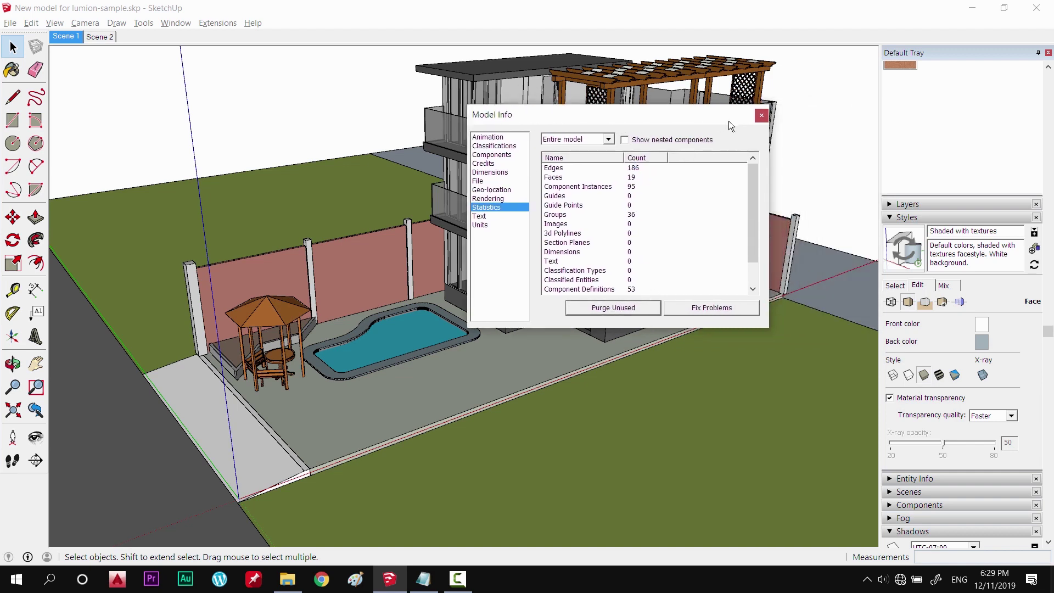
left_click(761, 116)
Move closer to the house, show the Wood materials library, and right-click the taskbar SketchUp icon
middle_click_drag(374, 269, 491, 310)
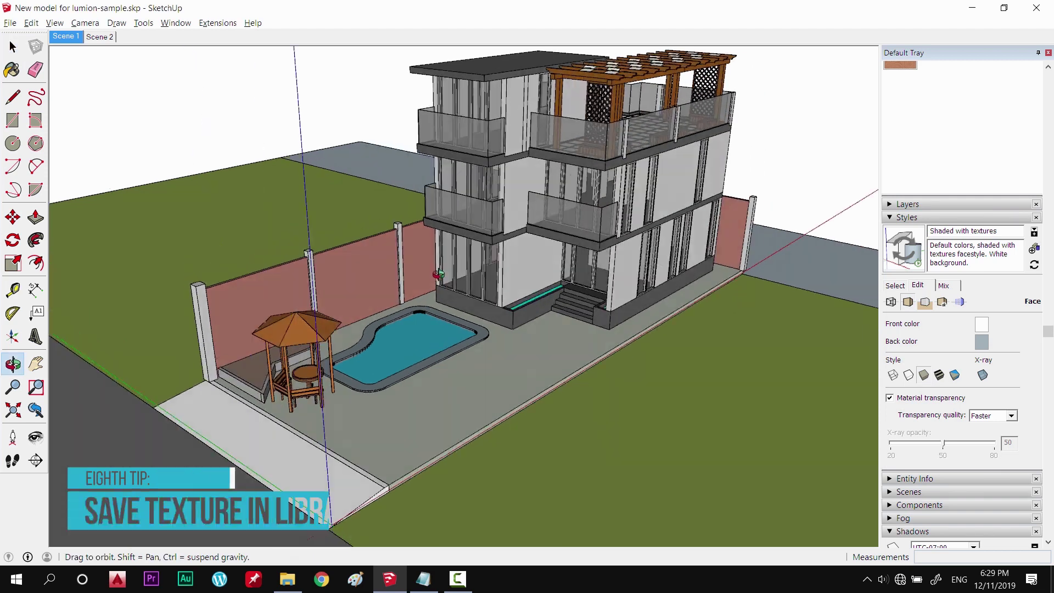
scroll(492, 310, "up", 3)
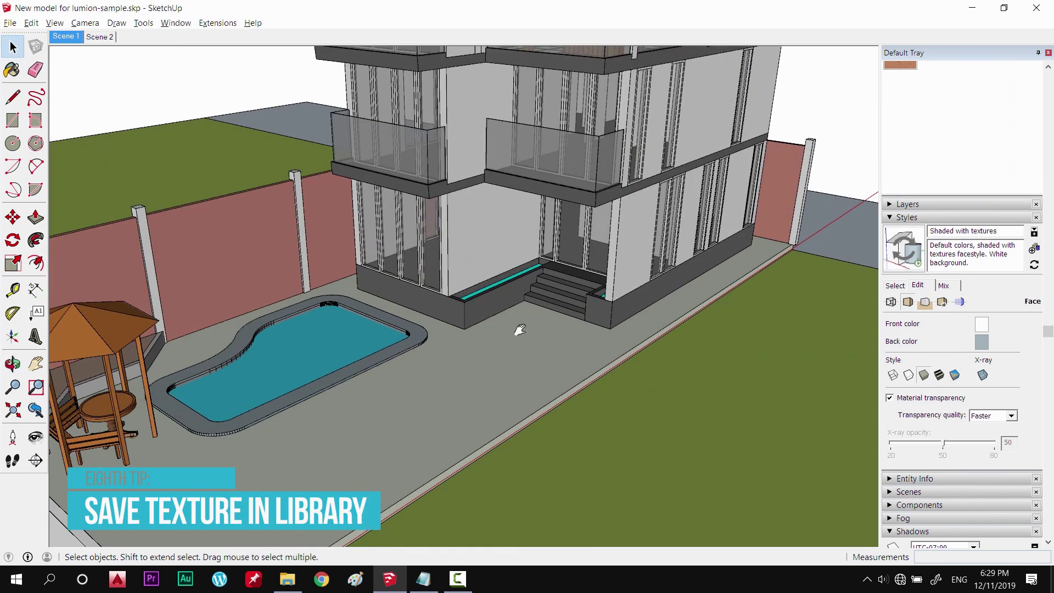
key("h")
middle_click_drag(488, 321, 514, 303)
key("space")
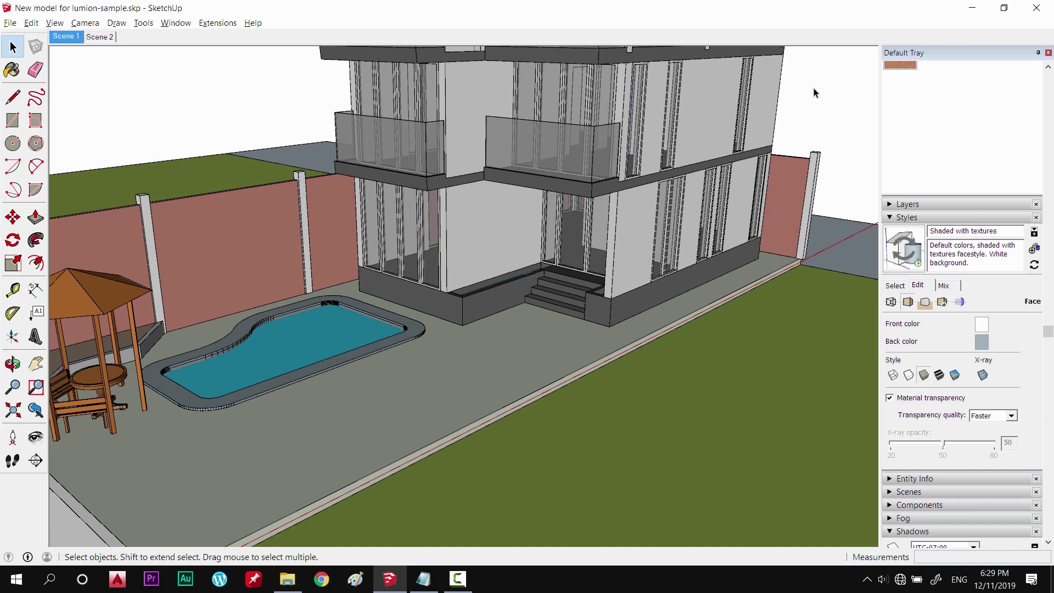
left_click(905, 65)
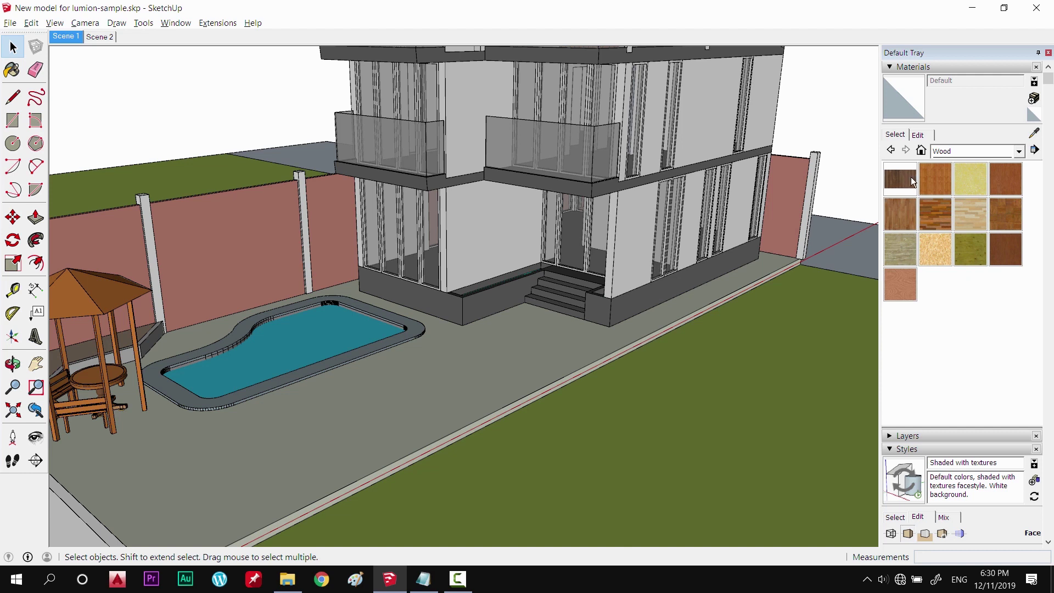
right_click(389, 579)
Launch a second SketchUp session, keep its Wood materials category, then minimize it
left_click(340, 508)
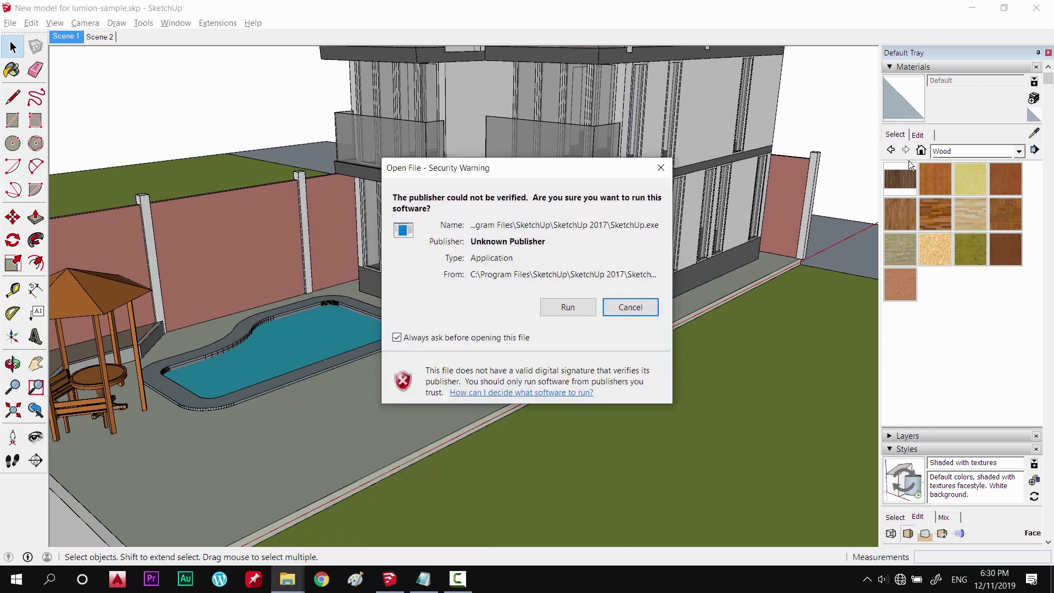
left_click(630, 307)
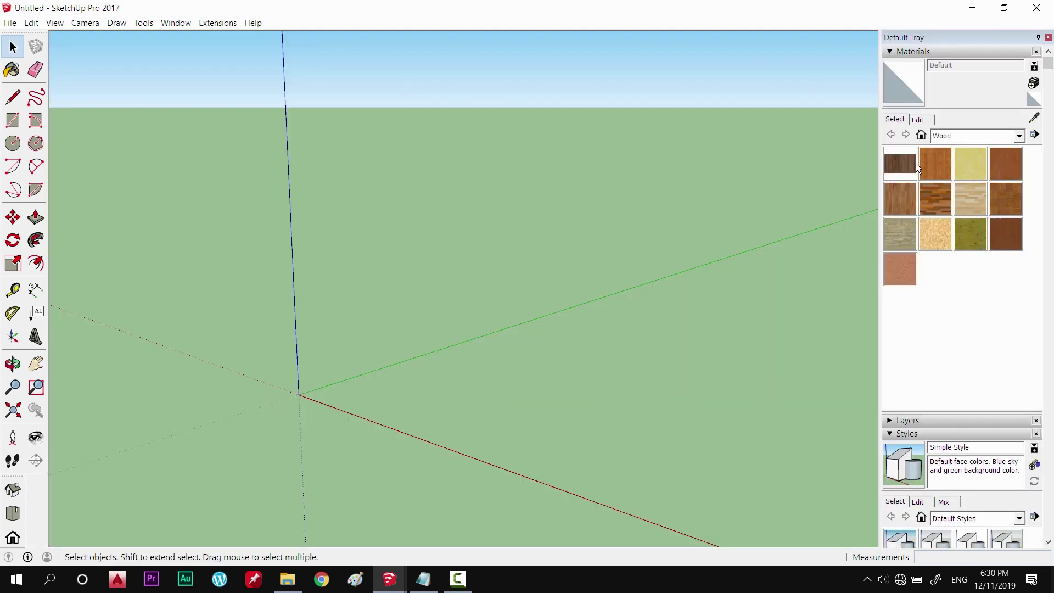
left_click(955, 137)
left_click(949, 304)
left_click(977, 12)
scroll(455, 384, "down", 3)
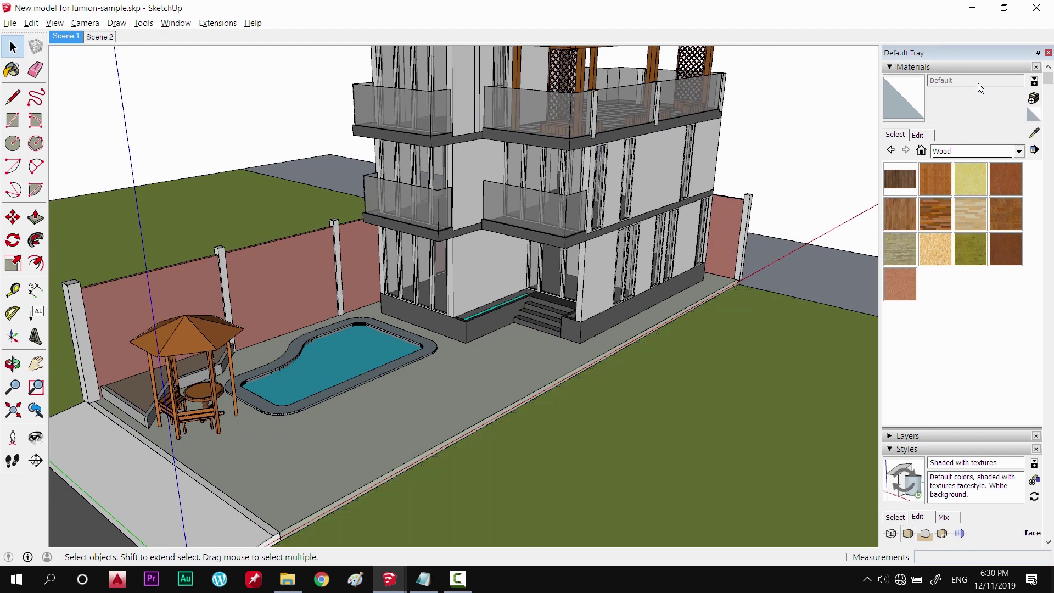
Create Material2 using the 45449_02.jpg texture image with a width of .6
left_click(1034, 99)
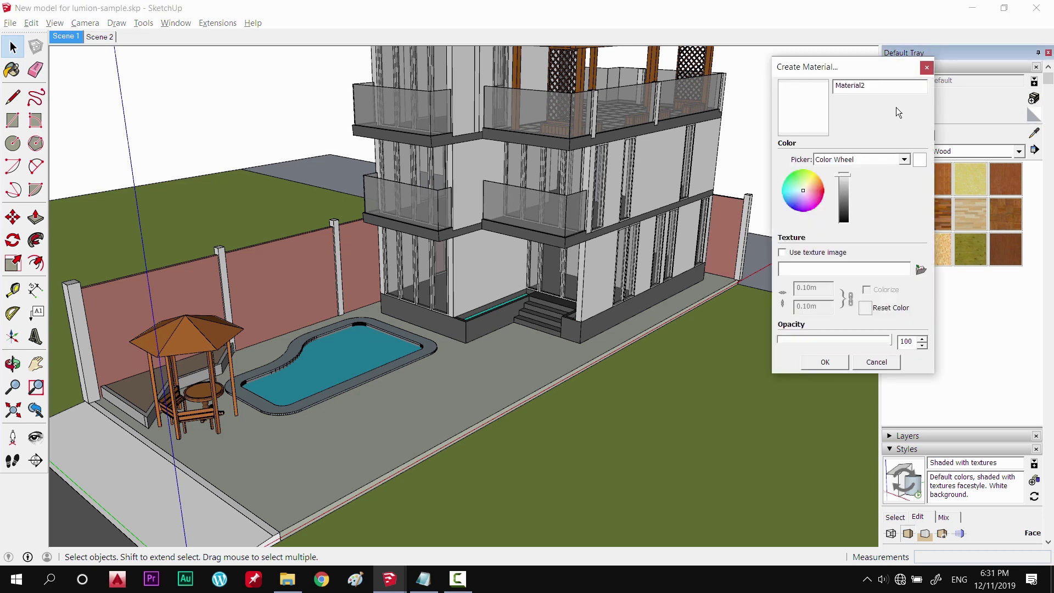
left_click(921, 270)
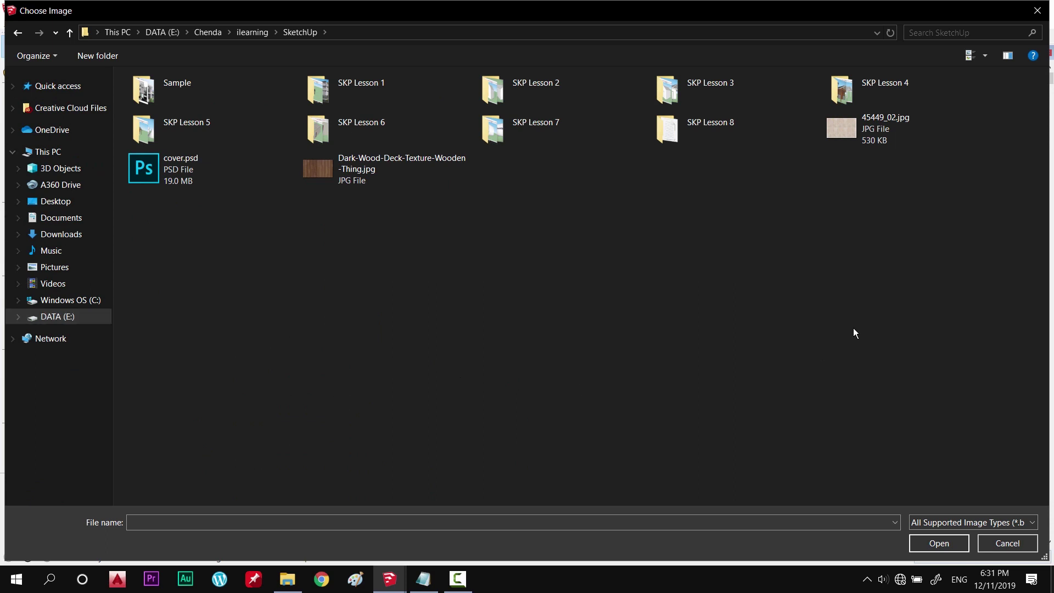
left_click(887, 133)
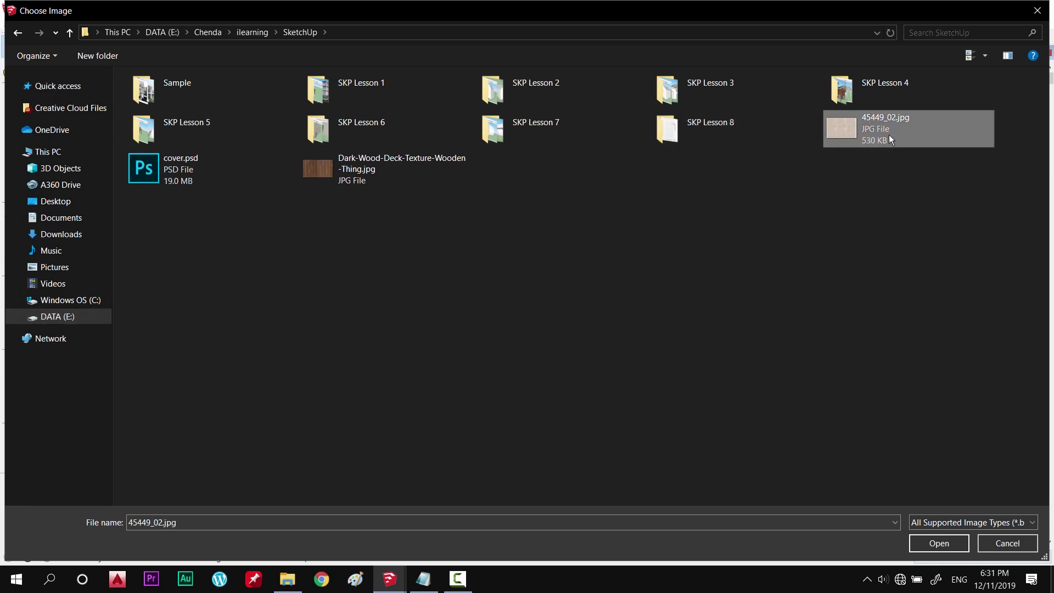
left_click(936, 543)
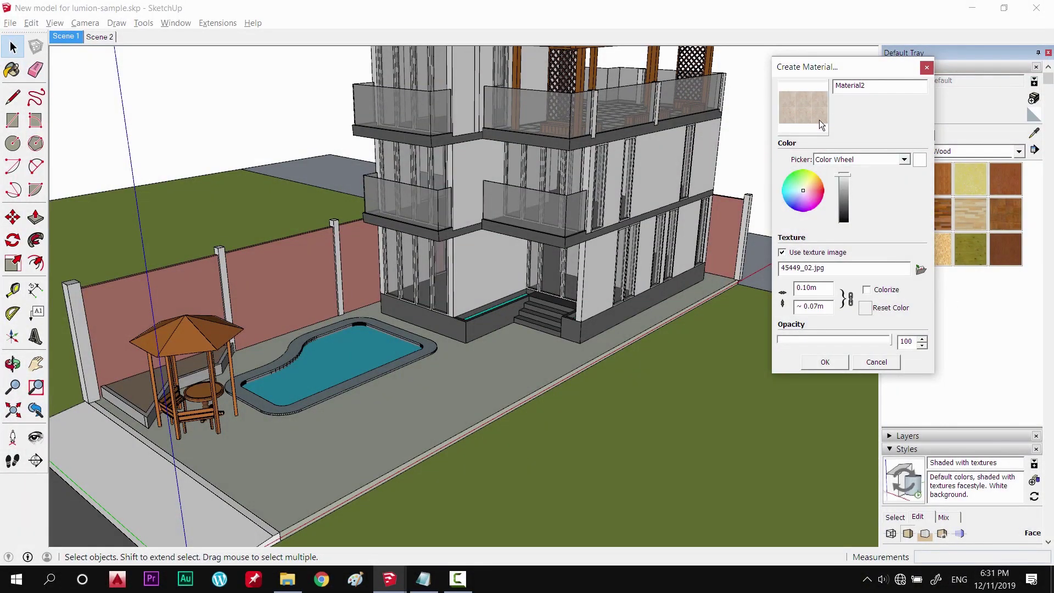
triple_click(812, 287)
key("BackSpace")
type("6")
left_click(824, 361)
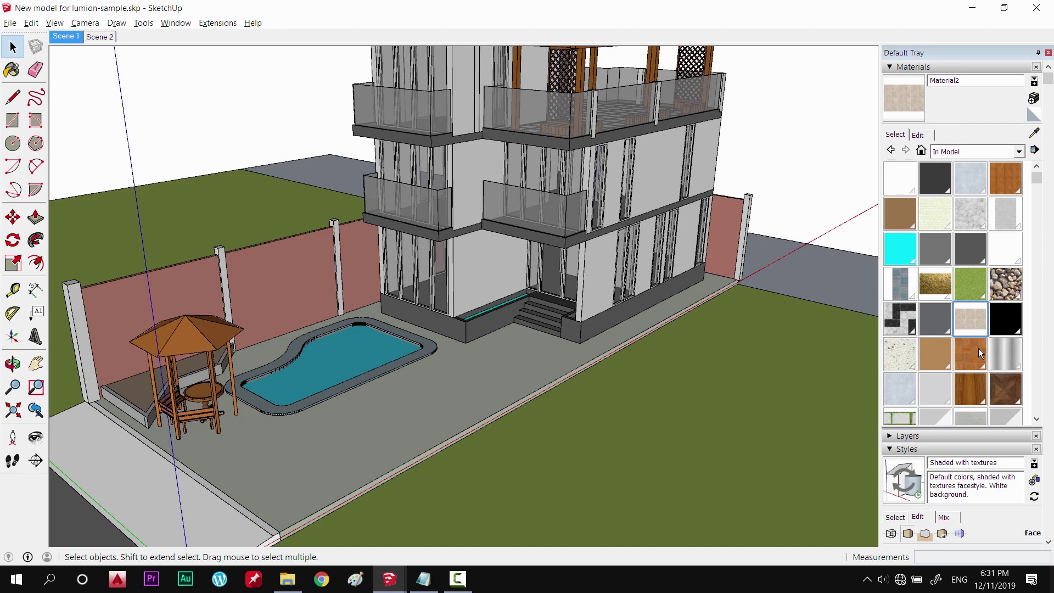
Save Material2 as a material file, browsing to C:\ProgramData\SketchUp\SketchUp 2017\SketchUp\Materials
right_click(968, 317)
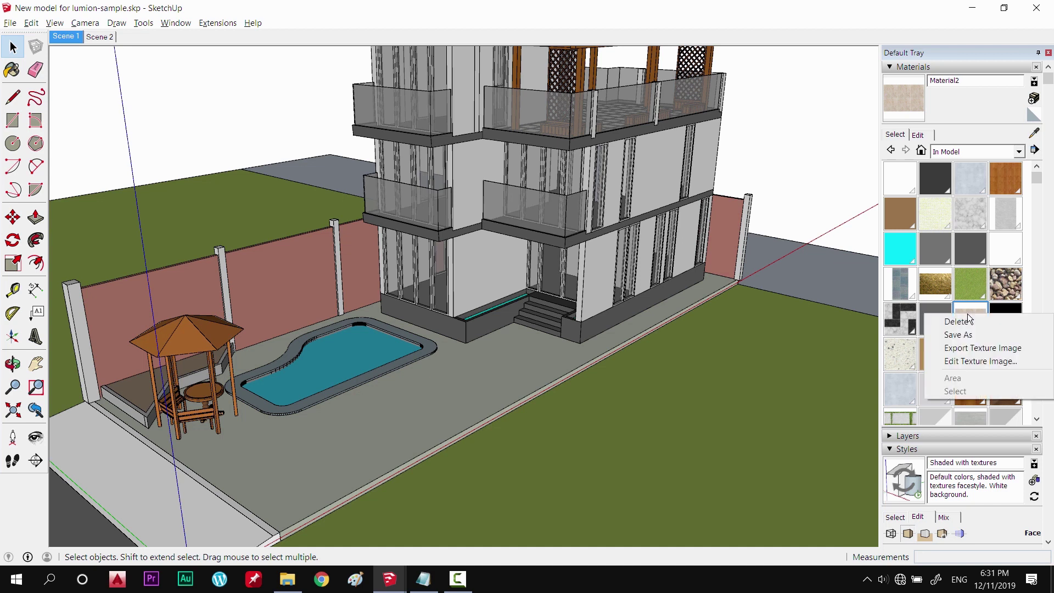
left_click(967, 330)
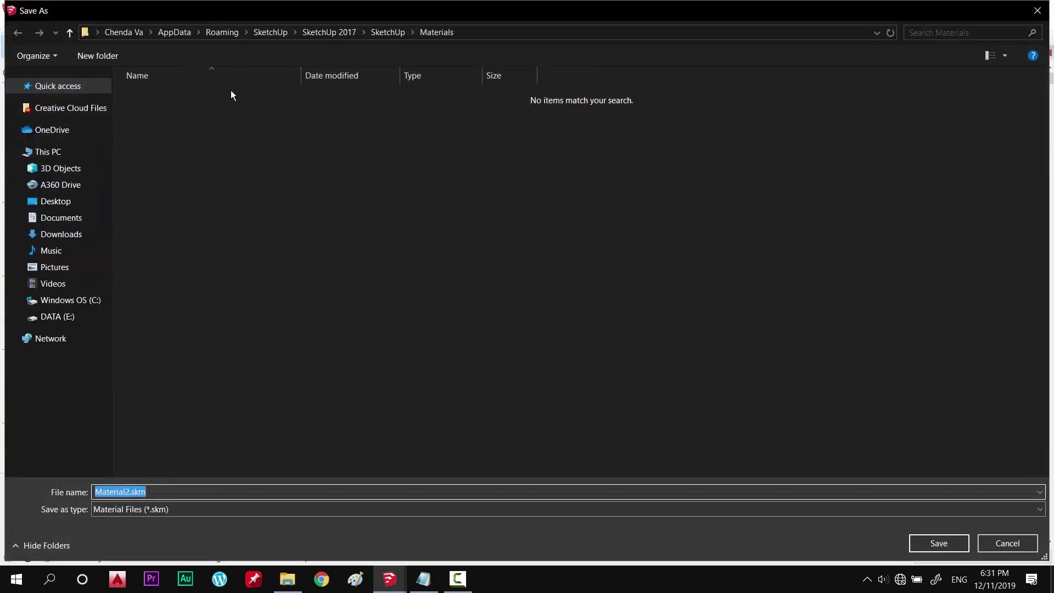
left_click(68, 302)
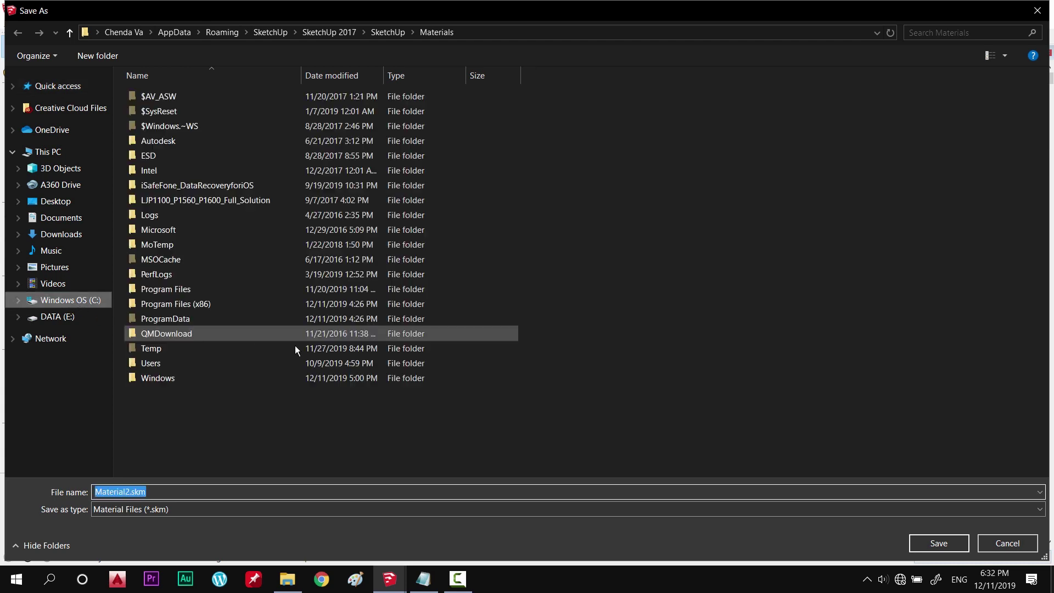
double_click(205, 321)
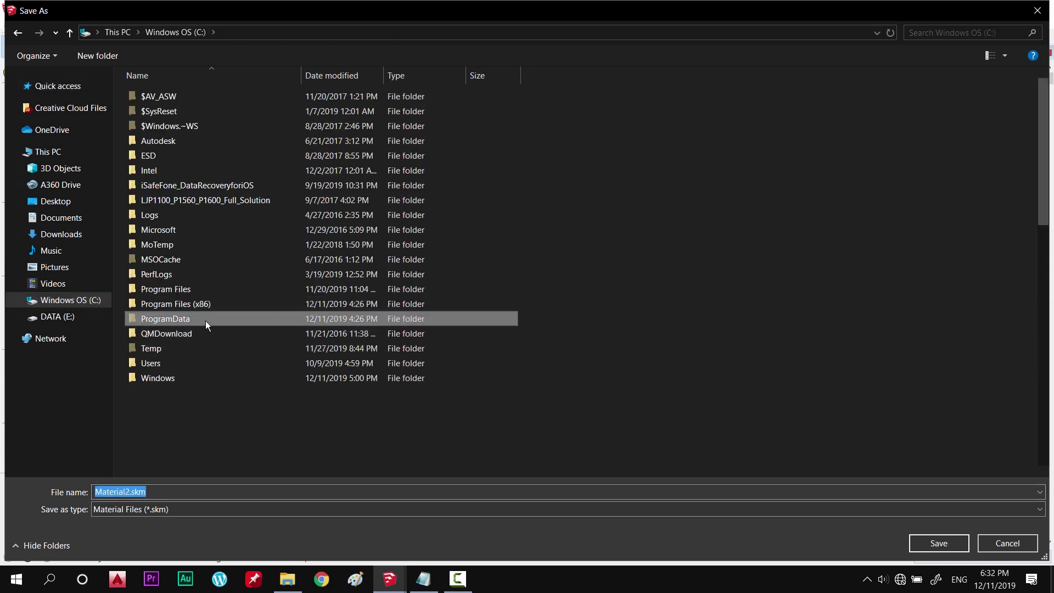
scroll(219, 274, "down", 10)
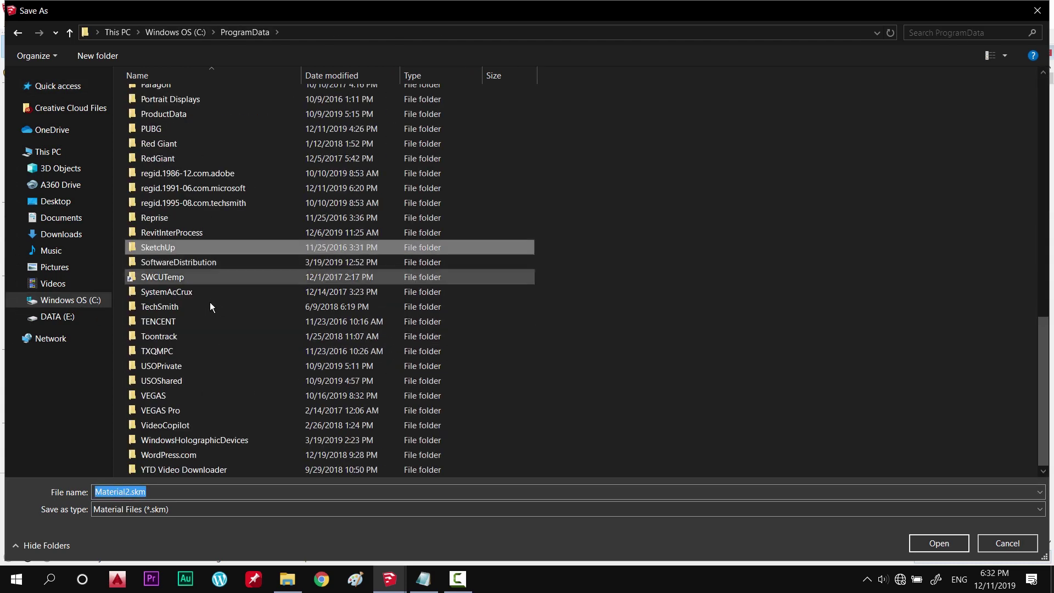
double_click(179, 252)
double_click(172, 96)
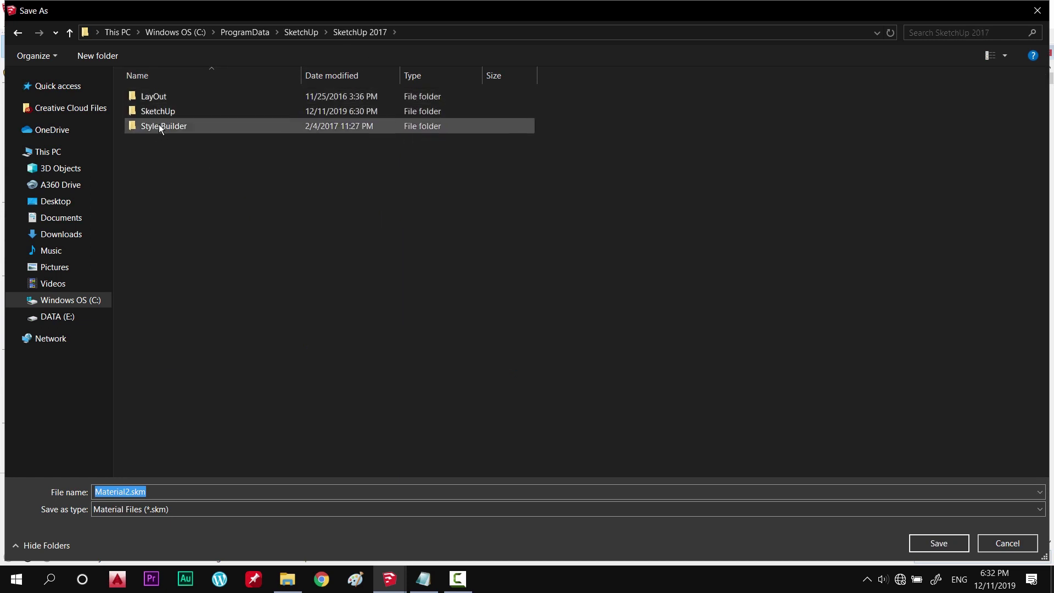
double_click(166, 111)
double_click(168, 126)
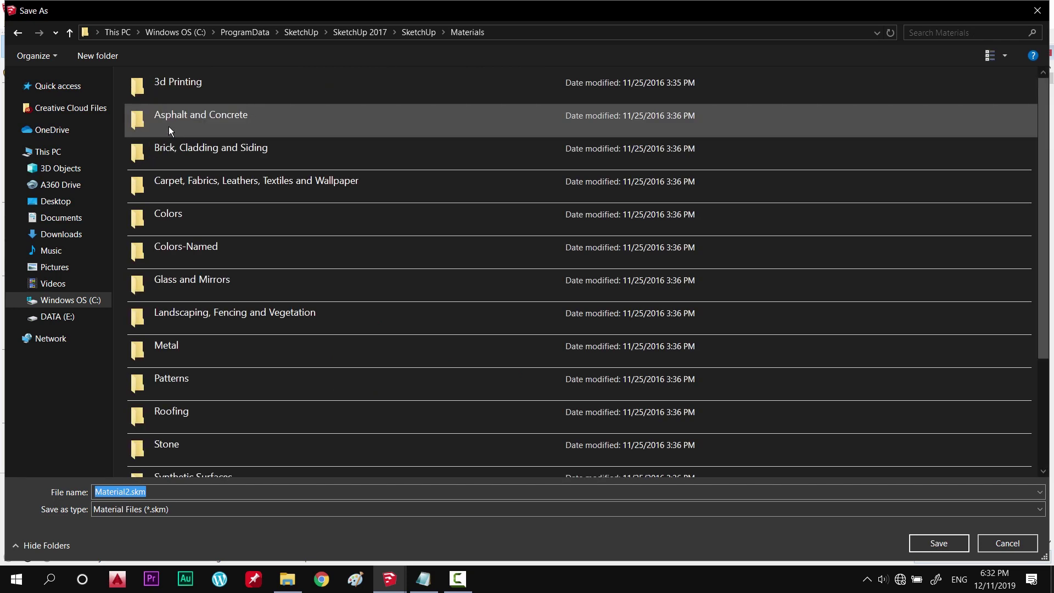
Switch to Details view, open the Tile folder and save as 'Tile Marble Grey'
left_click(1004, 55)
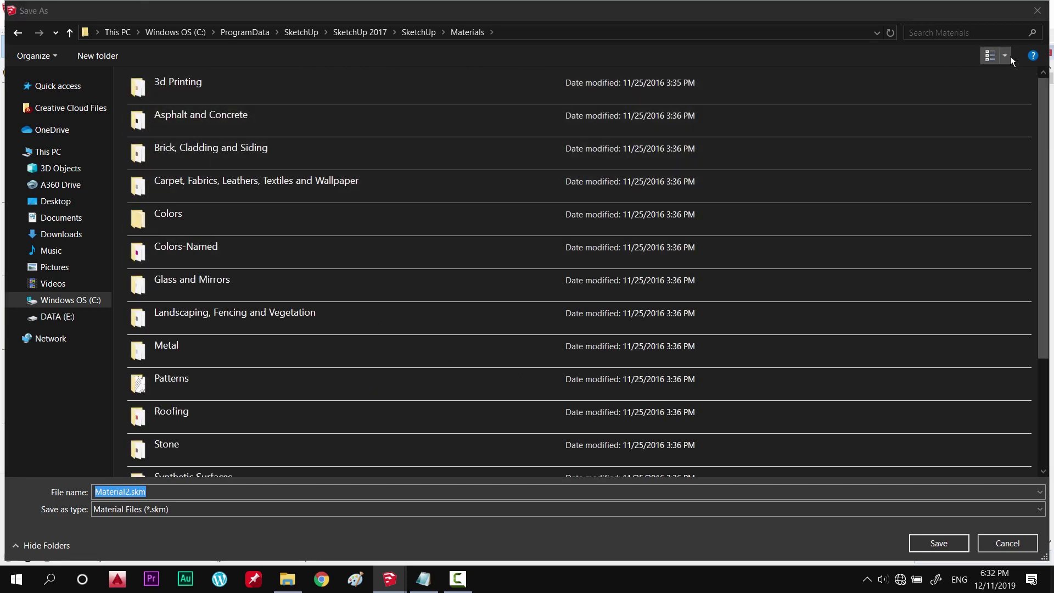
left_click(991, 130)
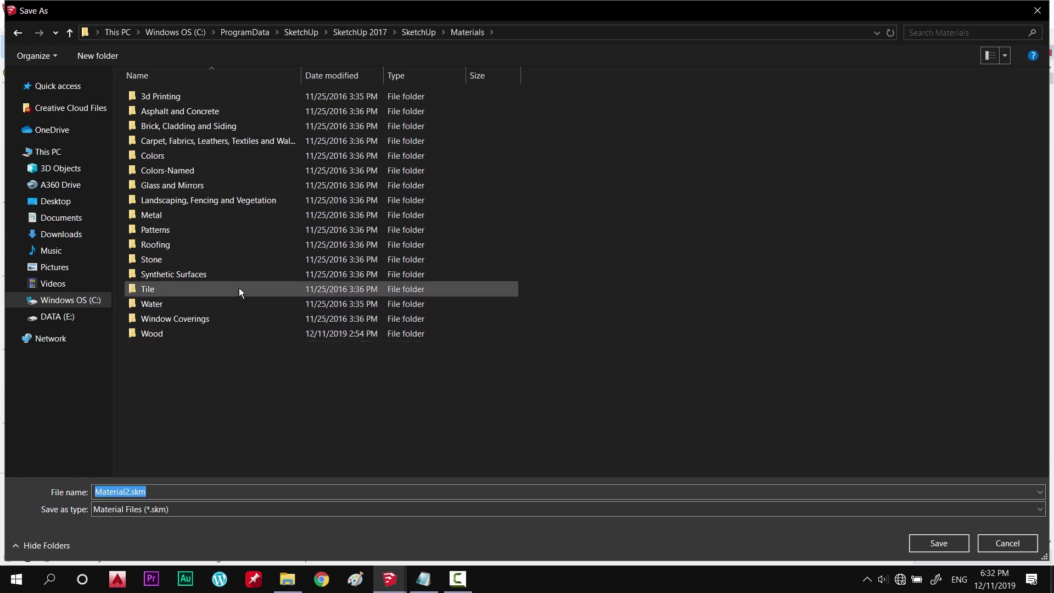
double_click(187, 126)
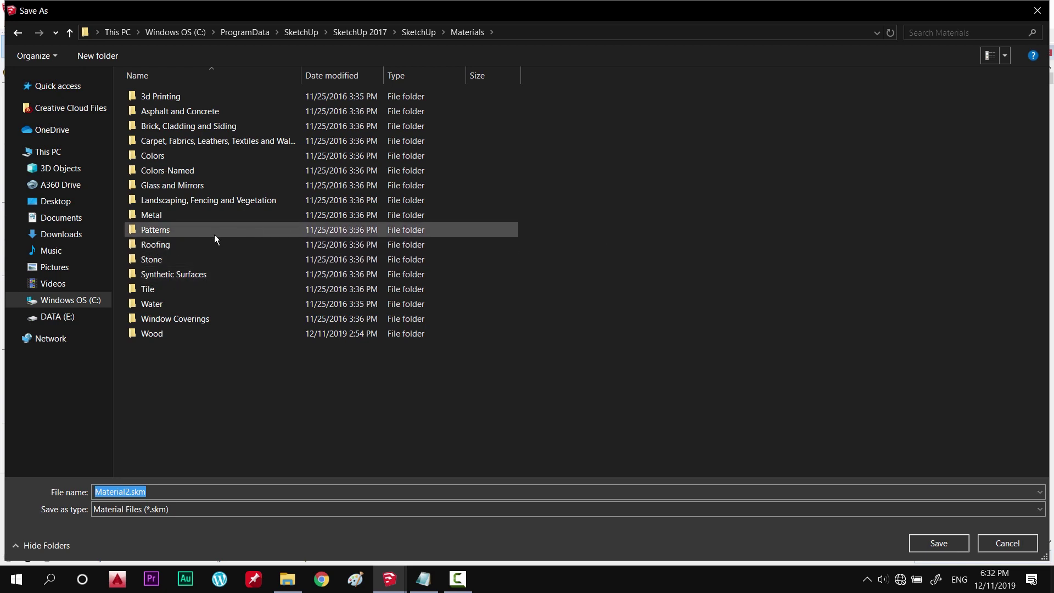
double_click(159, 287)
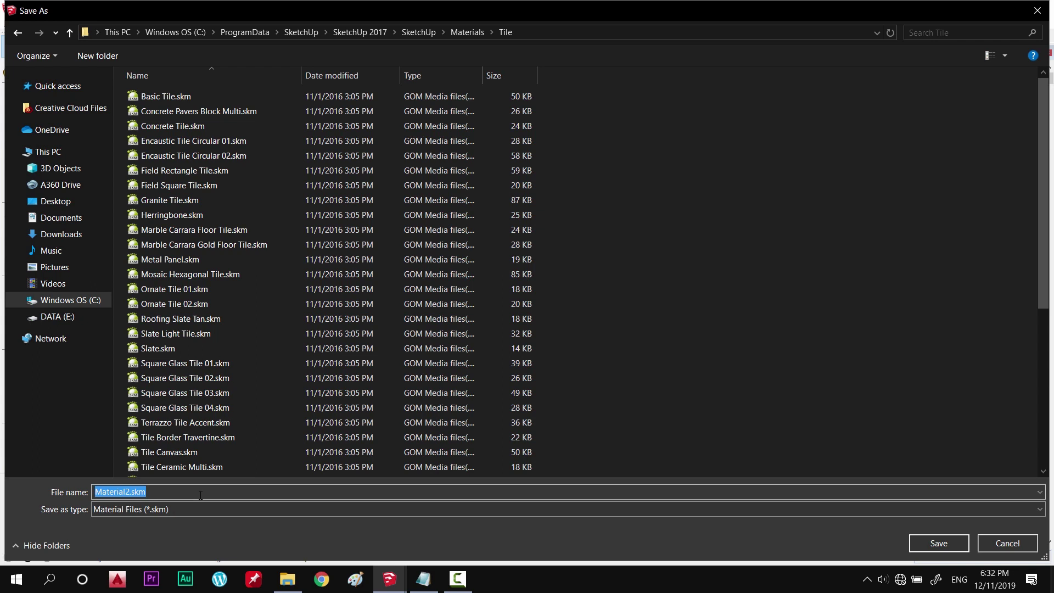
type("Ti")
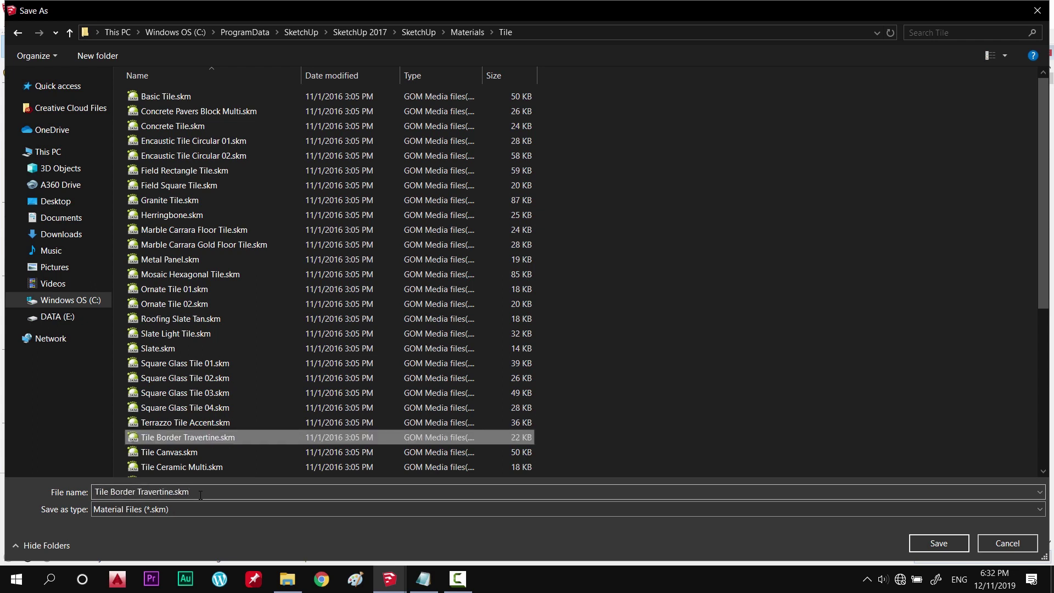
type("le Marble Grye")
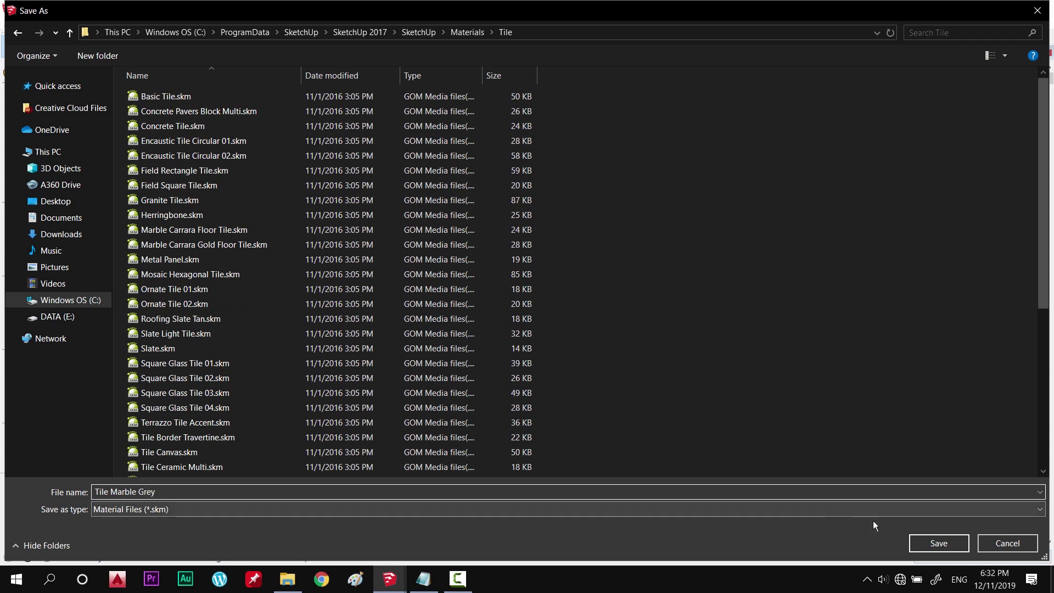
left_click(946, 542)
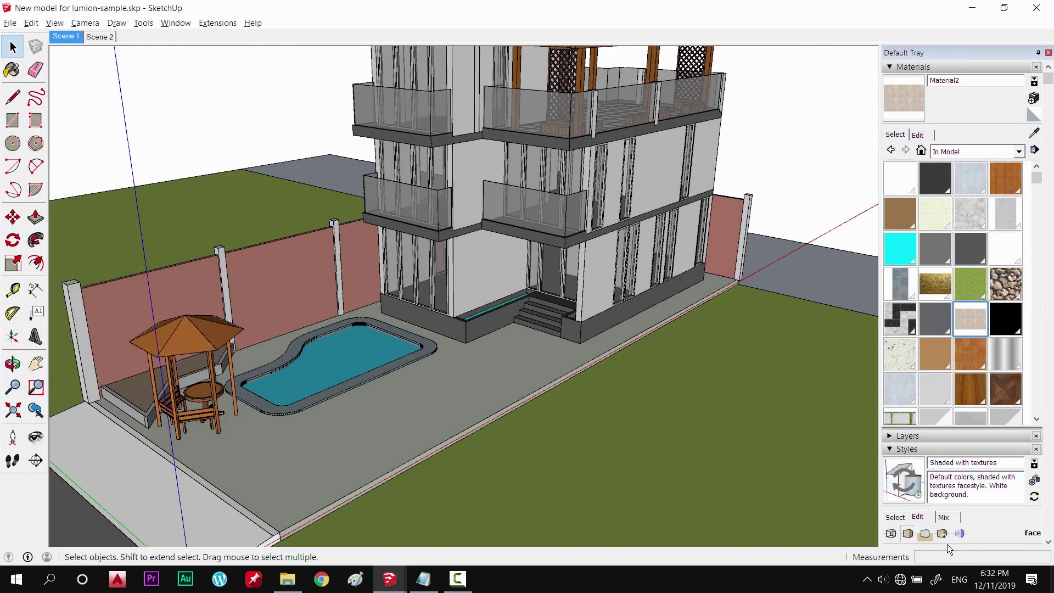
Show the Tile collection in both the house window and the untitled window, then restore it
left_click(964, 151)
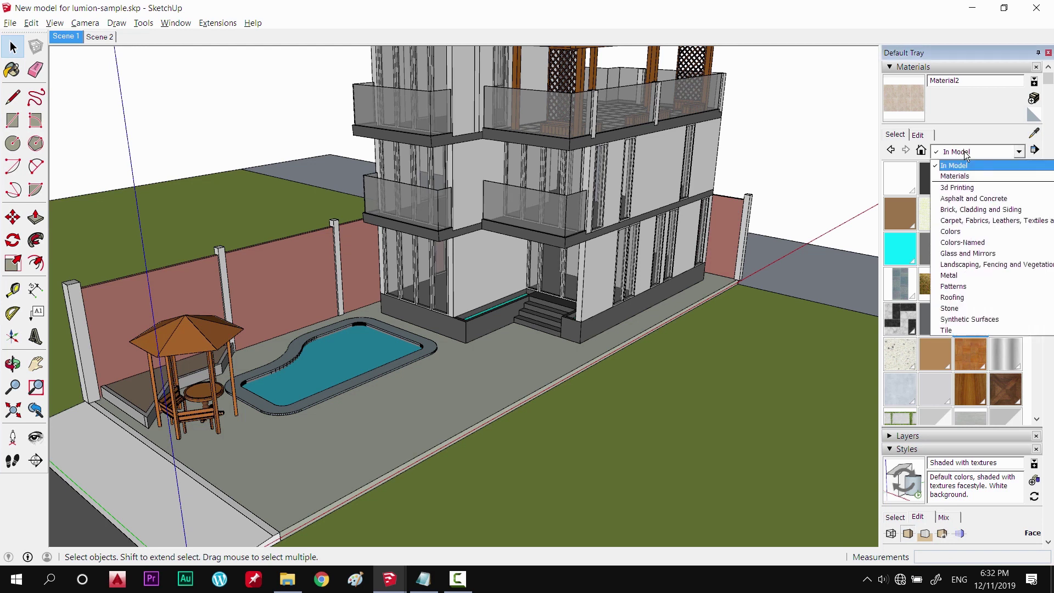
left_click(955, 328)
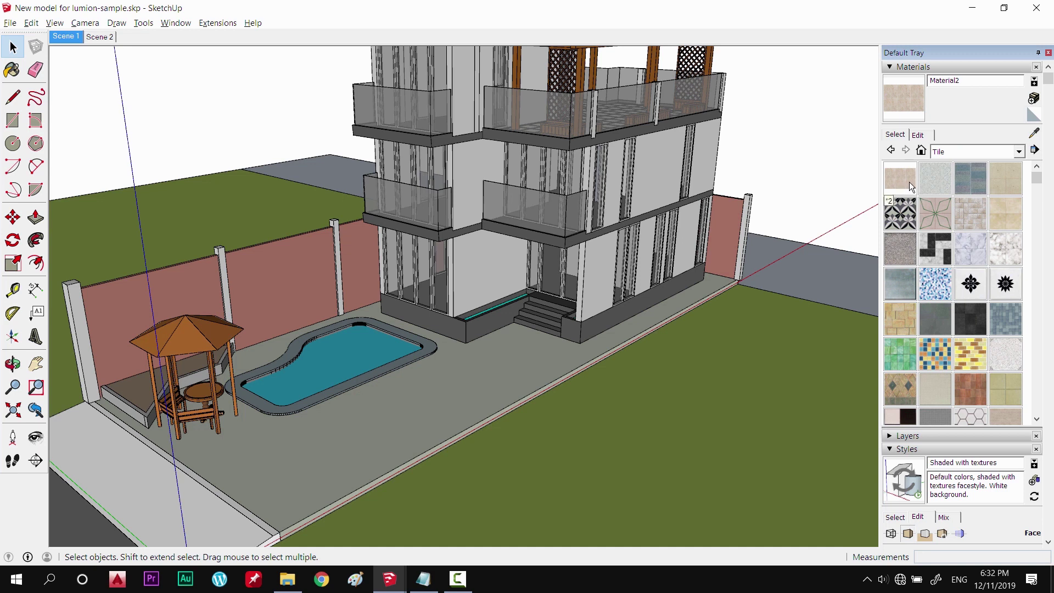
mouse_move(389, 578)
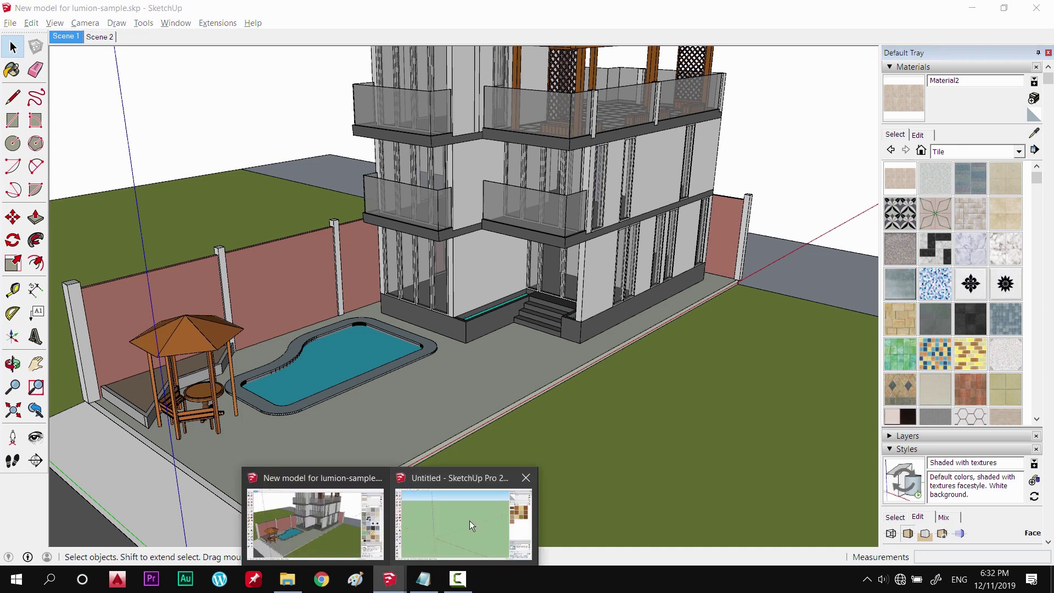
left_click(440, 523)
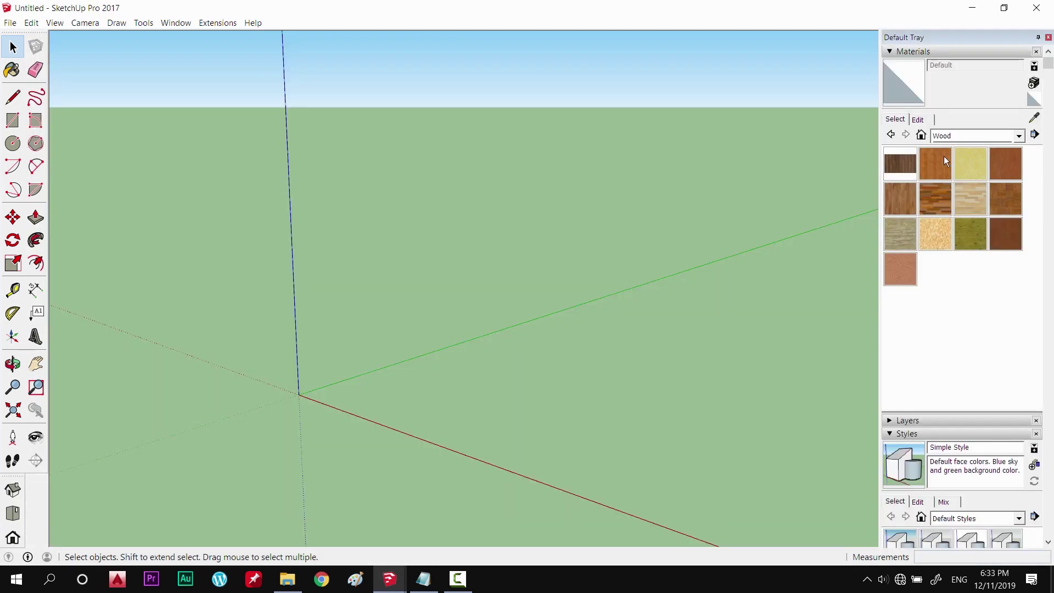
left_click(944, 136)
left_click(944, 274)
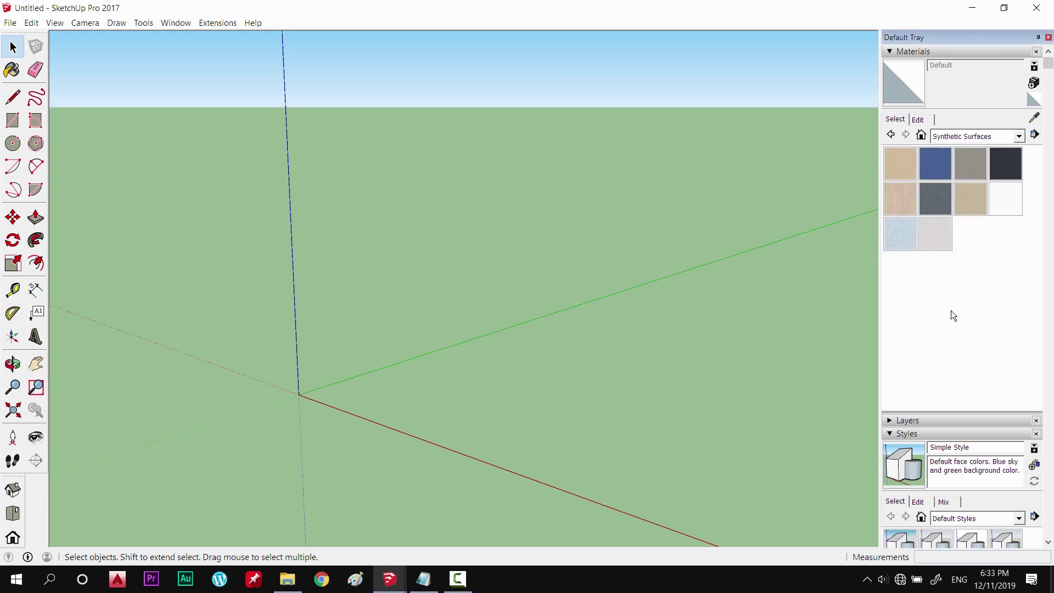
left_click(966, 136)
left_click(951, 281)
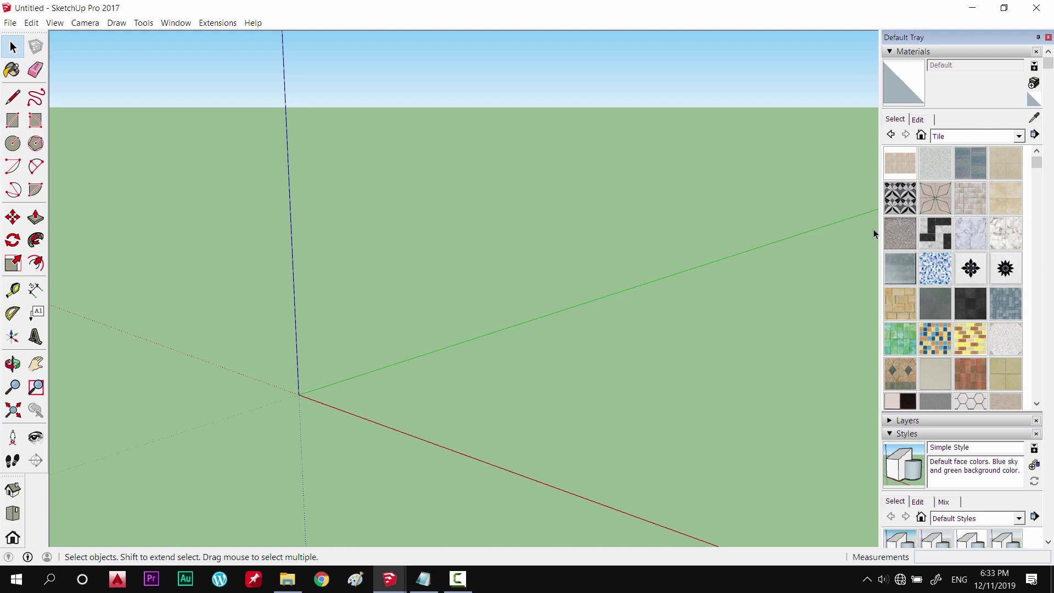
left_click(1003, 8)
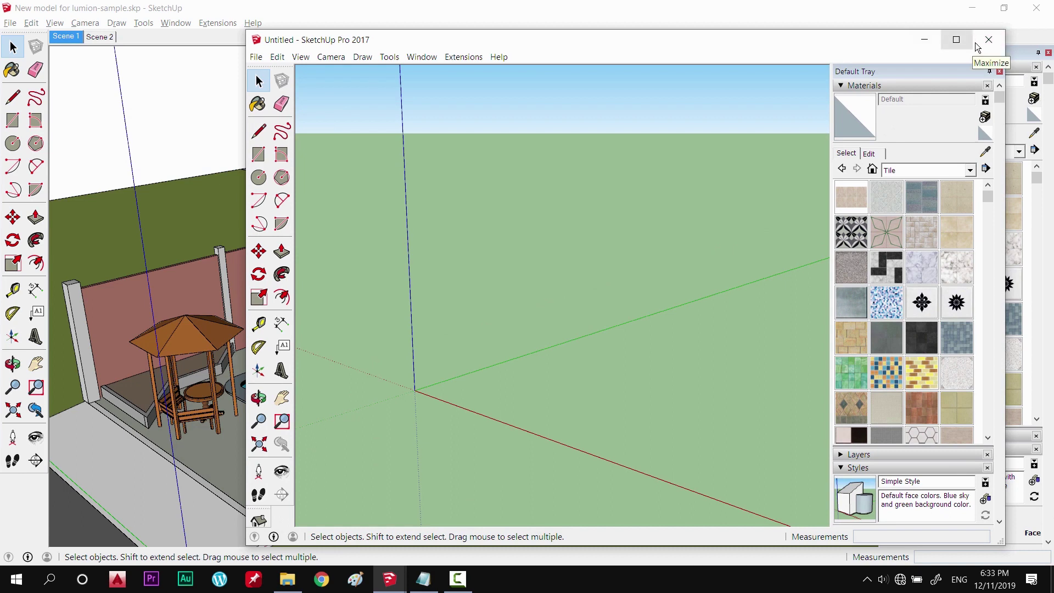
Close the untitled SketchUp window and keep Tile as the materials collection
left_click(984, 39)
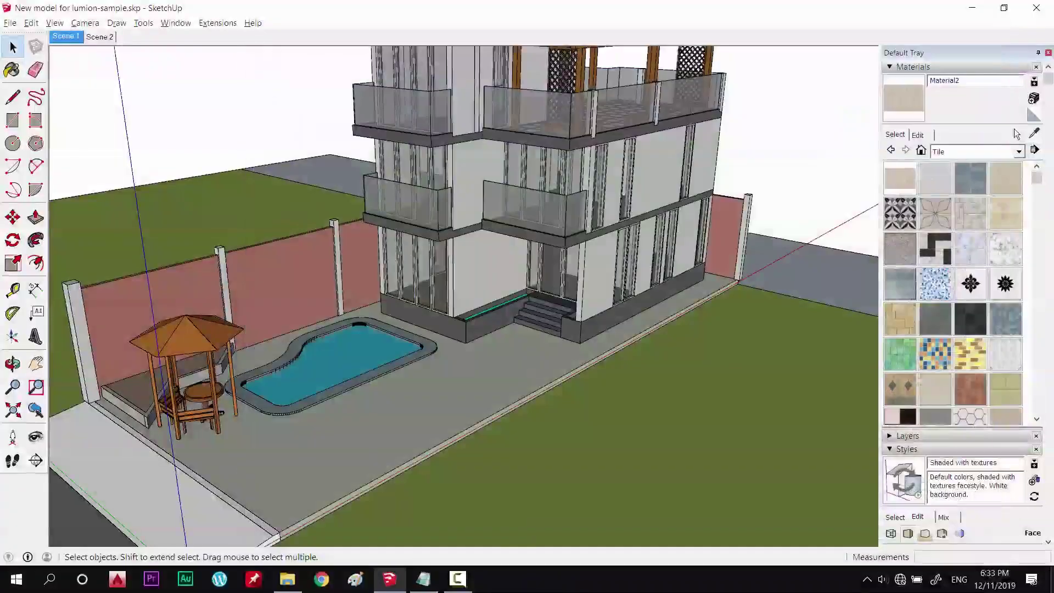
left_click(989, 148)
left_click(962, 117)
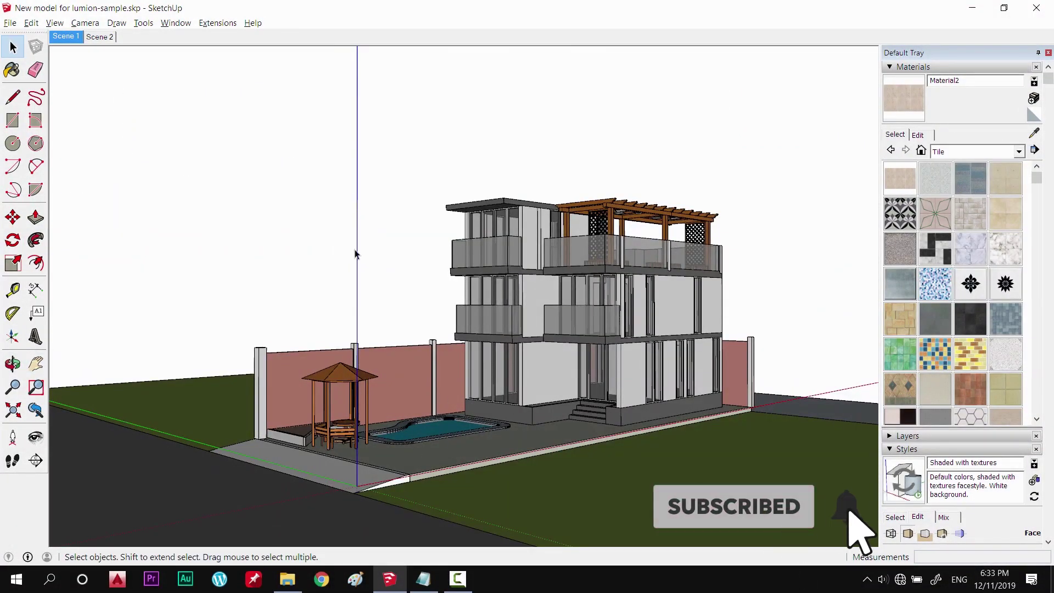
Hide the drawing axes and orbit to a three-quarter view of the house
left_click(55, 22)
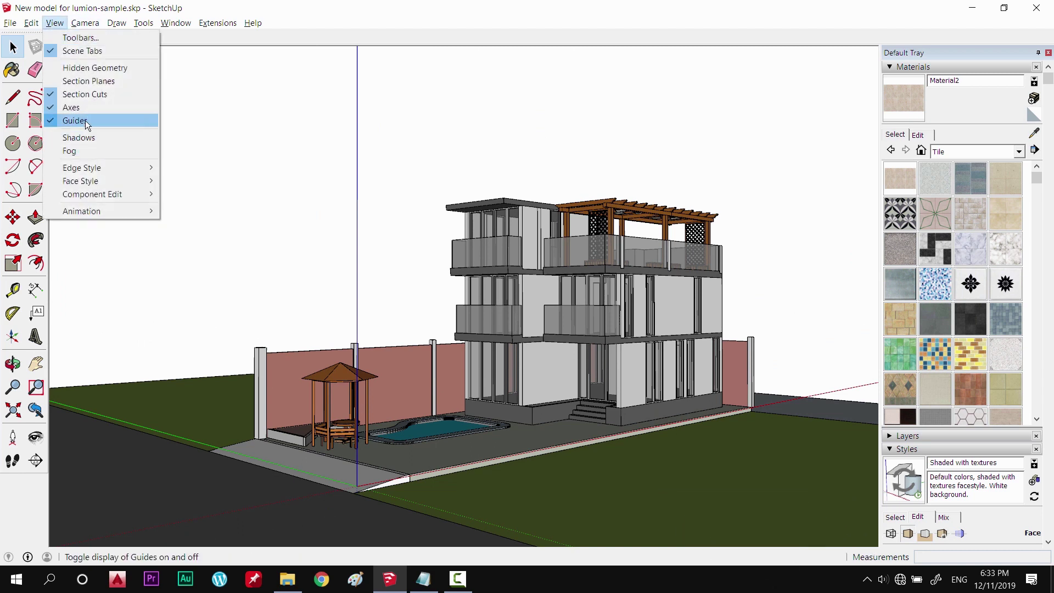
left_click(88, 106)
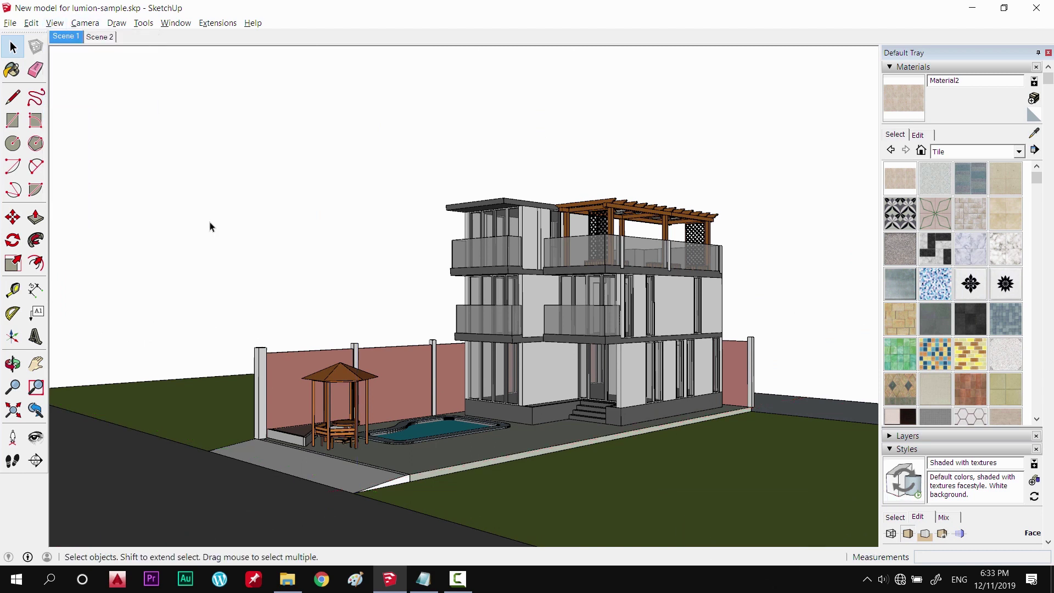
middle_click_drag(209, 226, 143, 263)
middle_click_drag(470, 379, 350, 367)
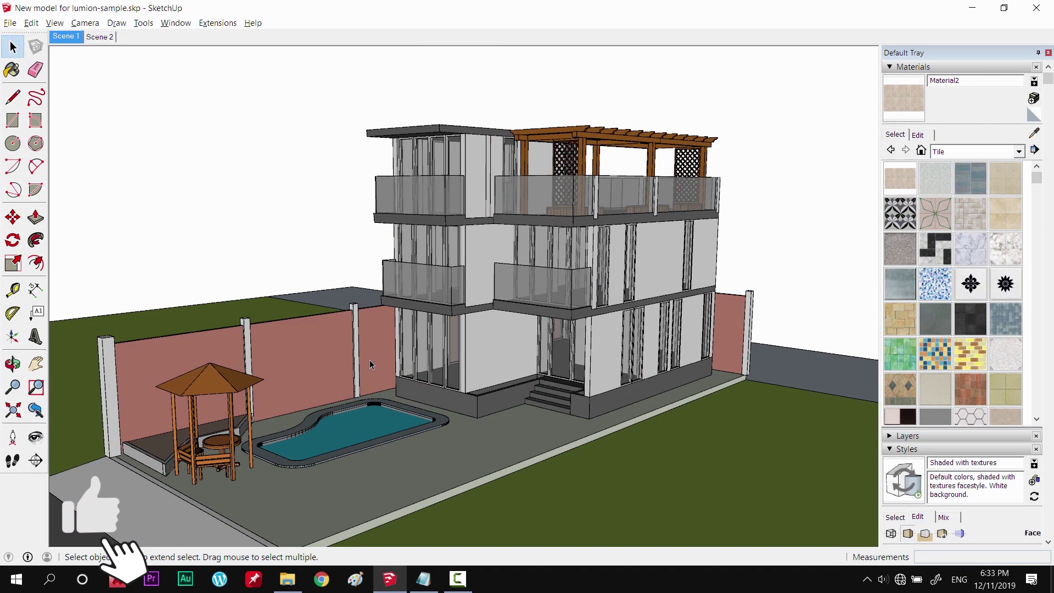